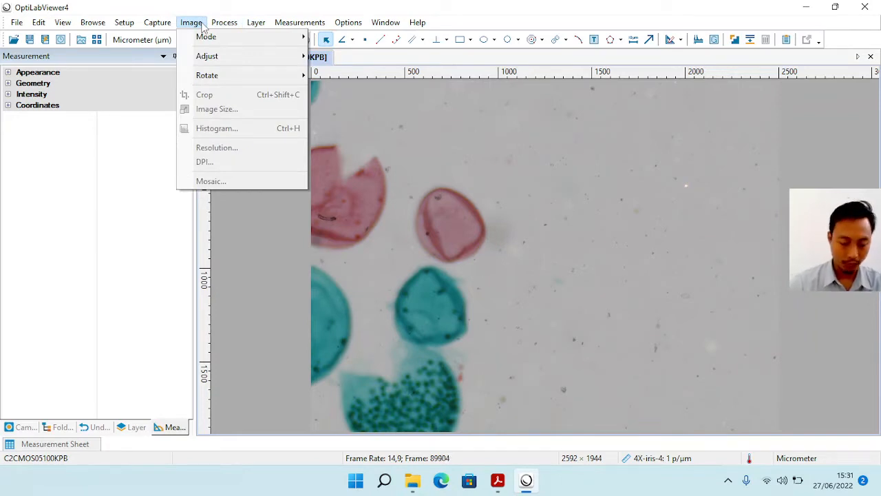
left_click(201, 24)
left_click(224, 25)
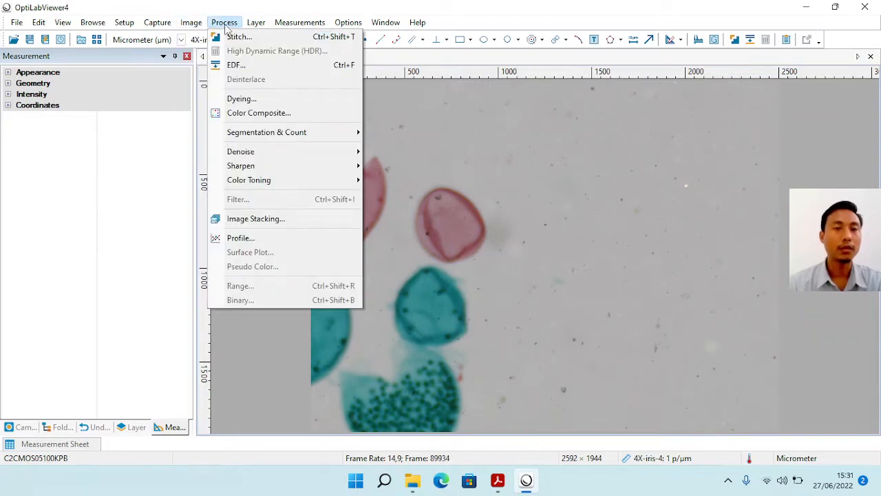
left_click(225, 24)
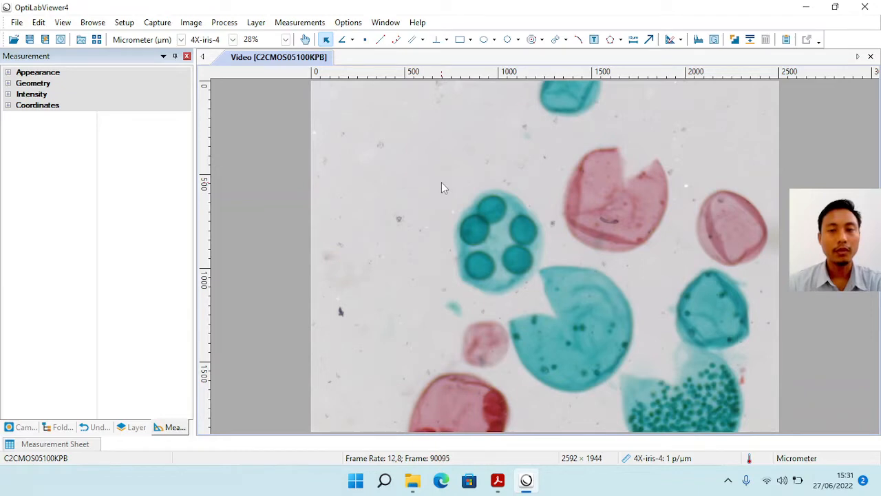
Inspect the live microscope video at 100% zoom and fit it back to the window.
left_click(285, 40)
left_click(262, 120)
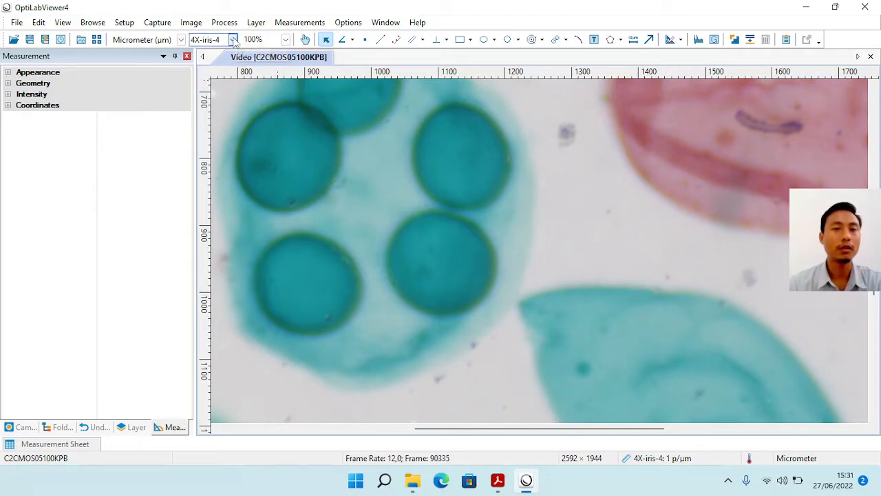
left_click(234, 40)
left_click(233, 40)
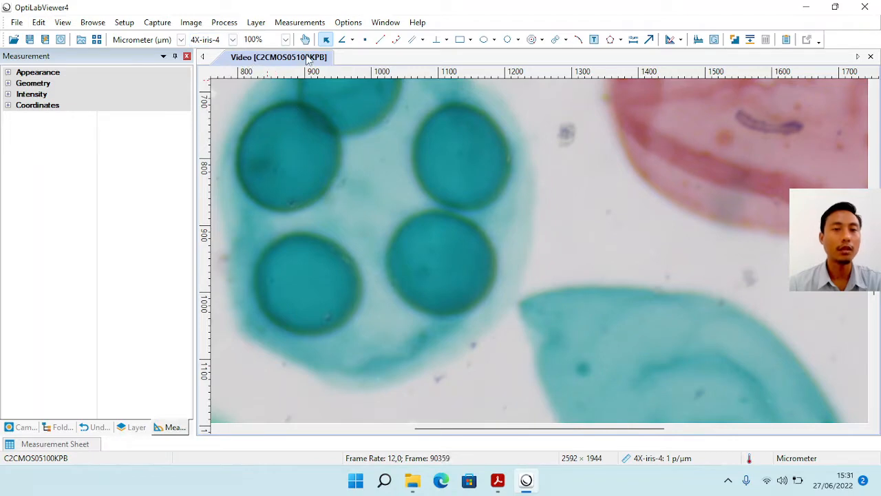
left_click(286, 40)
left_click(267, 186)
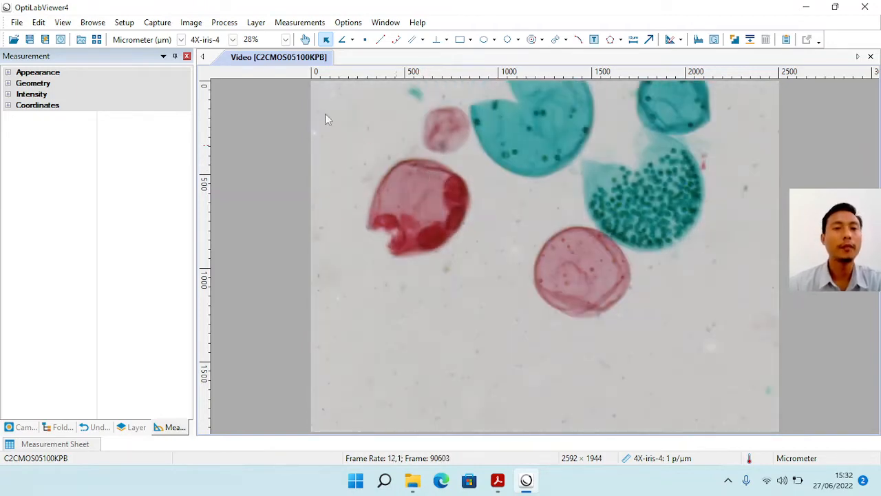
Stitch the live video into a single image, extending coverage to the specimen area above the starting field, and end the stitching.
left_click(225, 22)
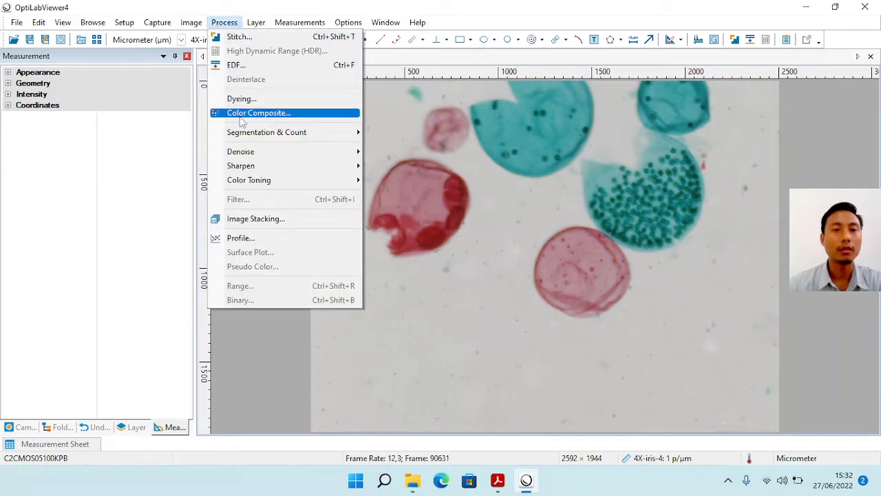
left_click(247, 38)
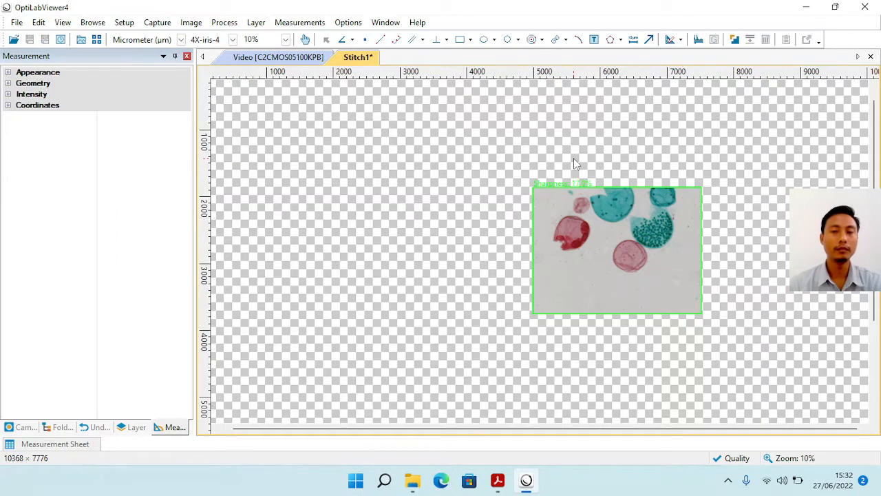
left_click(228, 26)
left_click(232, 27)
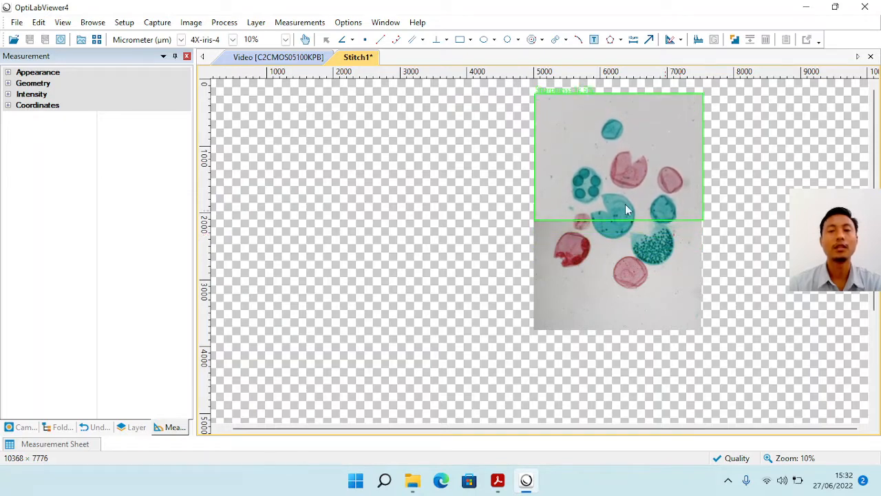
left_click(224, 24)
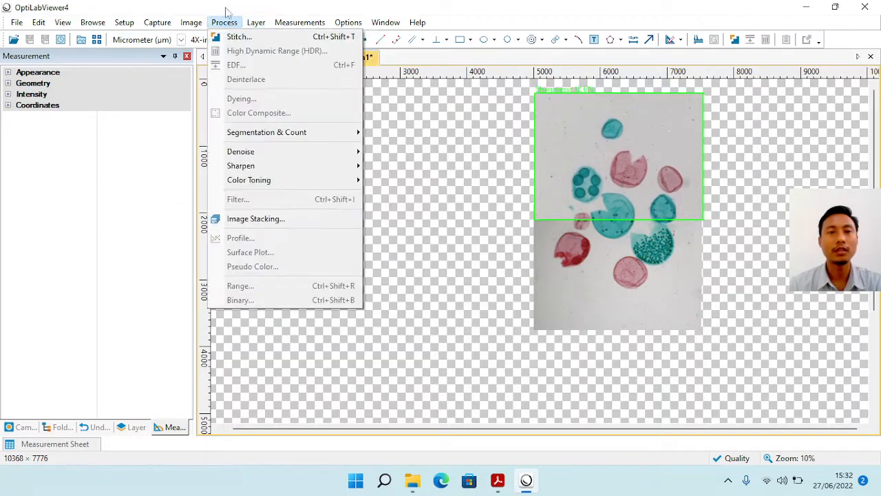
left_click(237, 37)
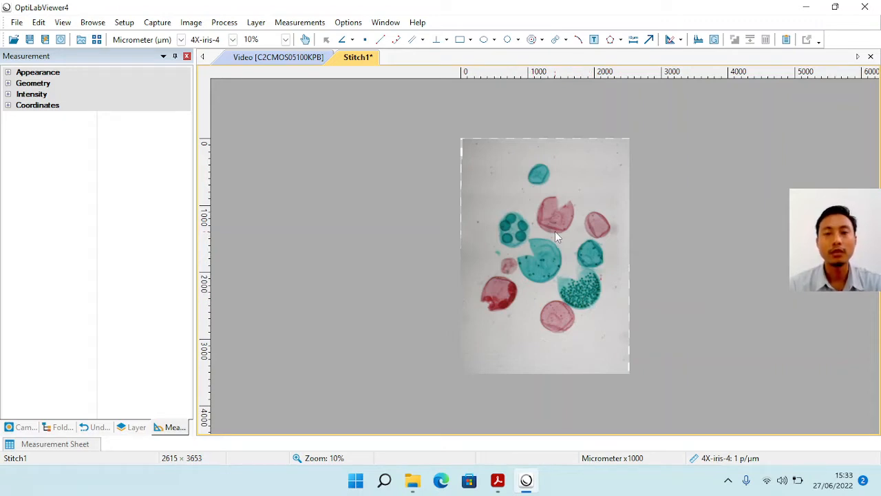
Check the stitched image up close and save it as a JPEG named Stitch1 in the Optilab Viewer 4 demo folder.
scroll(555, 231, "up", 3)
scroll(554, 231, "down", 6)
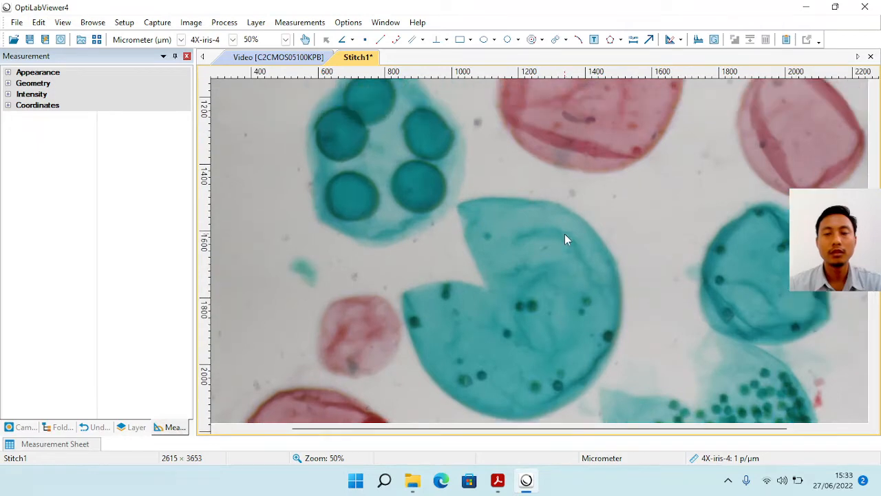
scroll(578, 248, "up", 3)
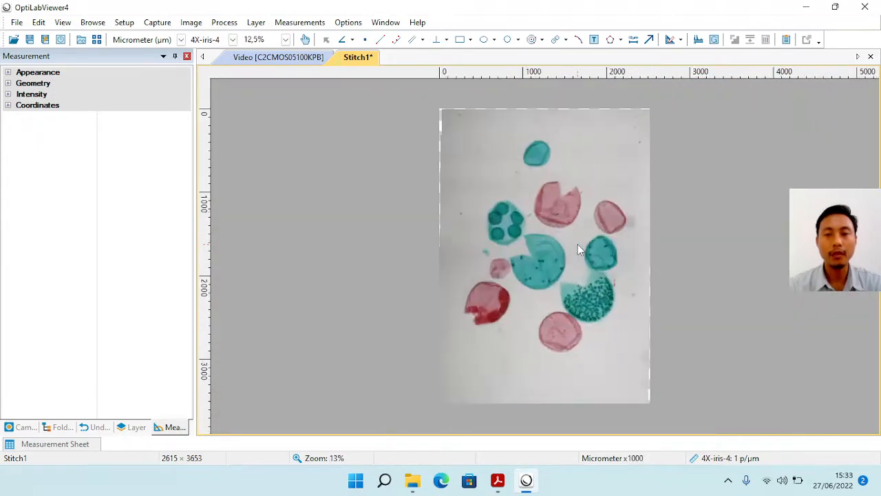
left_click(30, 40)
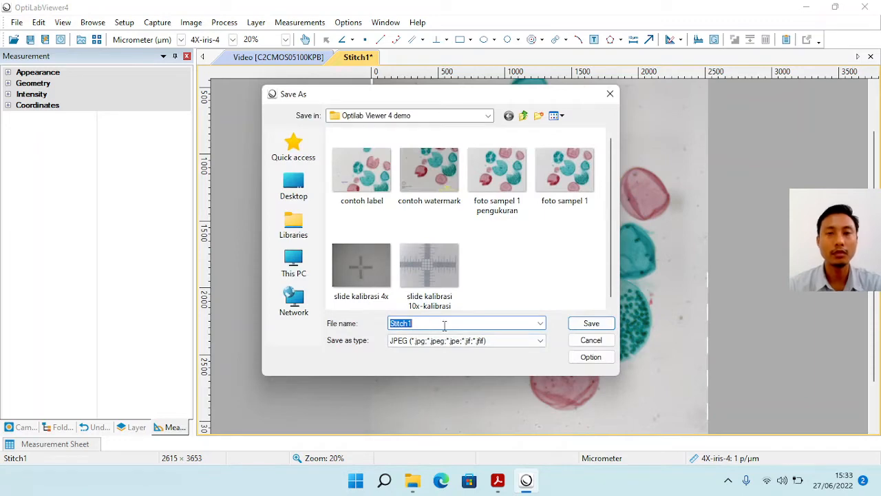
left_click(604, 326)
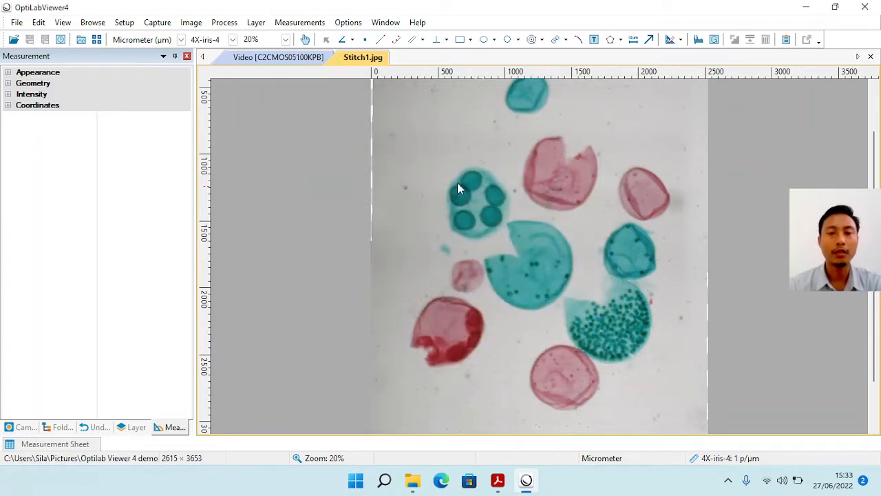
Look over the saved stitched image and close it to return to the live video.
scroll(597, 350, "down", 3)
scroll(589, 320, "up", 6)
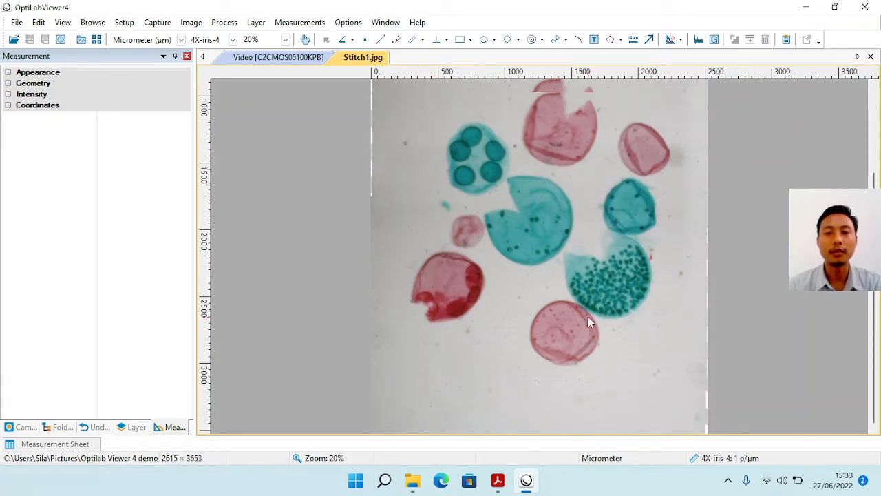
scroll(480, 279, "down", 5)
scroll(481, 286, "down", 1)
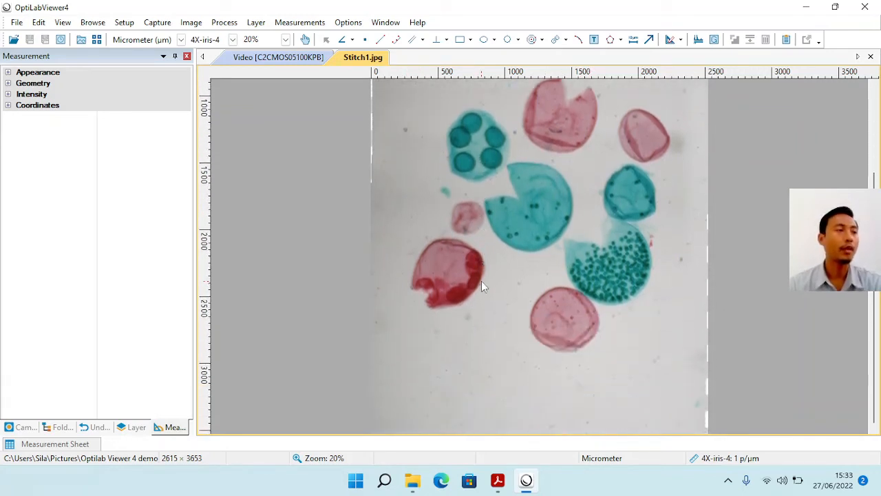
right_click(361, 61)
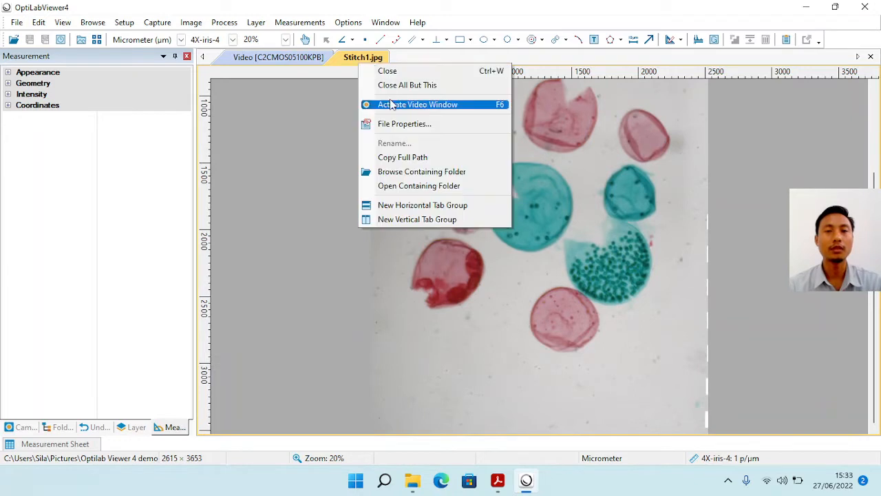
key("Escape")
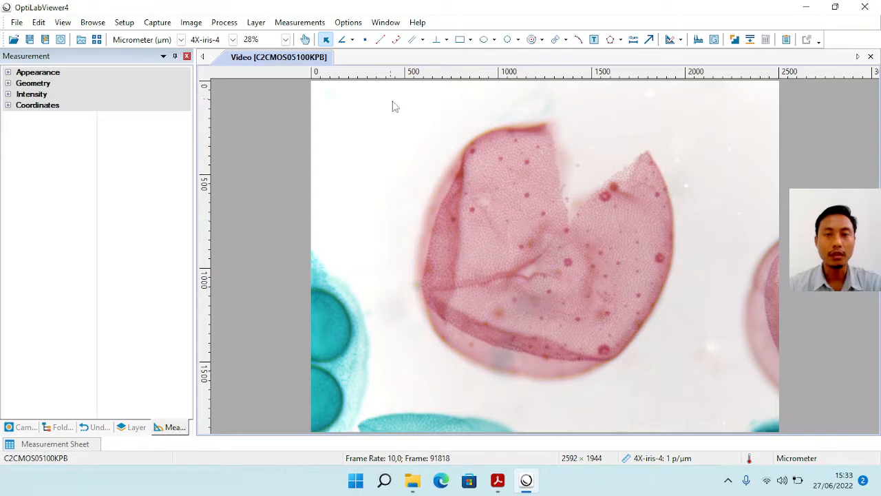
Examine the sharpness of the higher-magnification live video at 100% zoom, and fit the whole frame to the window again.
left_click(285, 39)
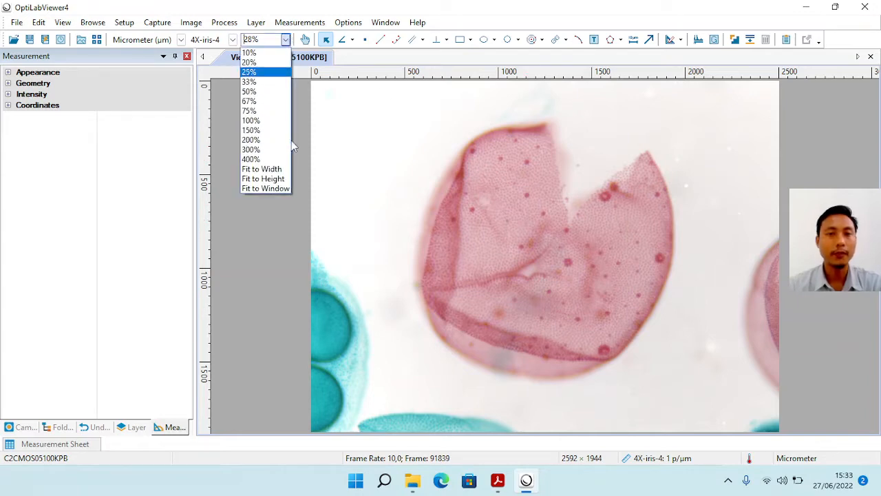
left_click(254, 121)
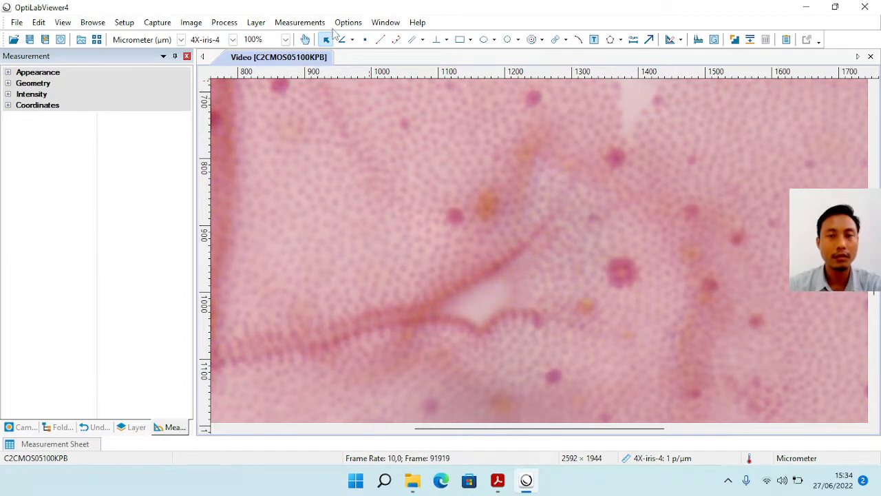
left_click(285, 39)
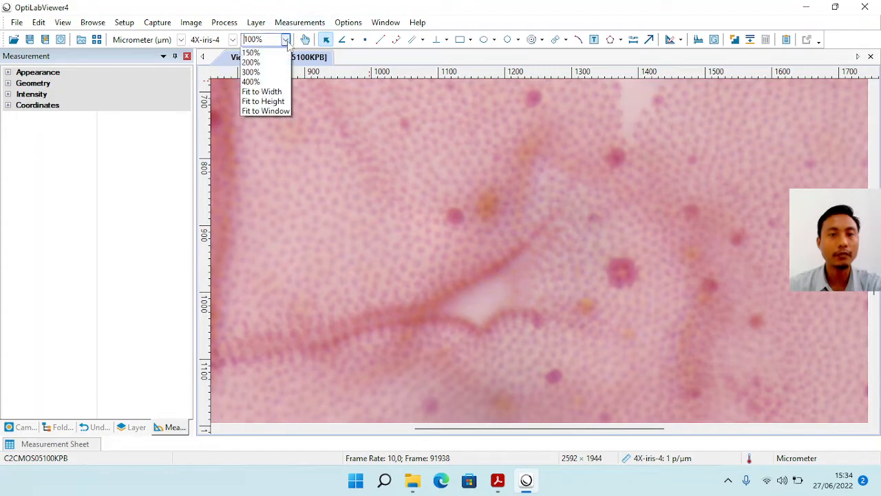
left_click(266, 188)
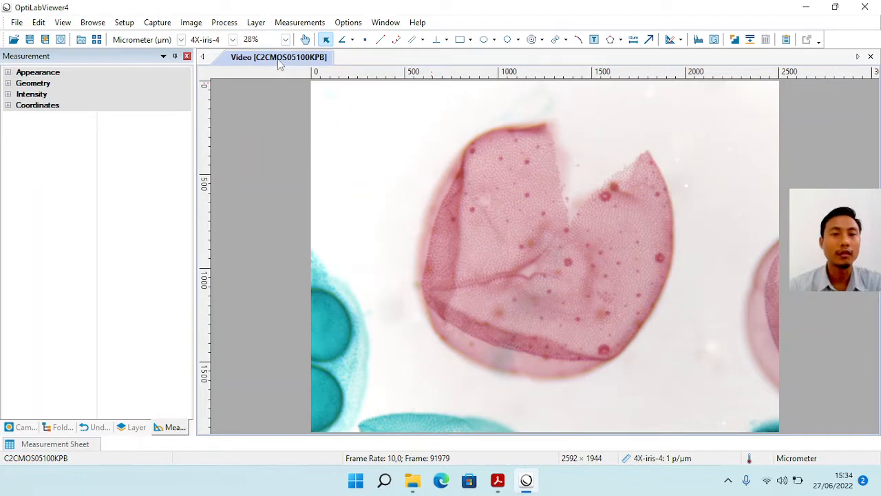
Start a second stitch from the live video of the notched pink specimen.
left_click(190, 22)
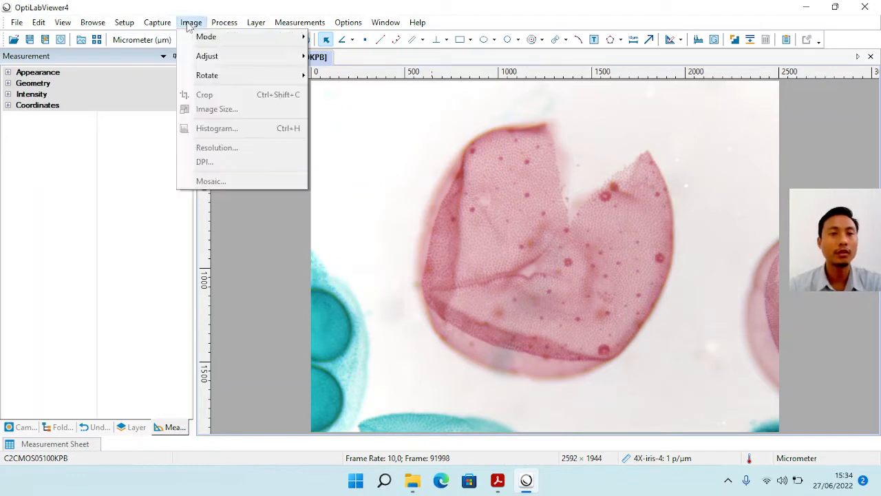
left_click(157, 22)
left_click(225, 22)
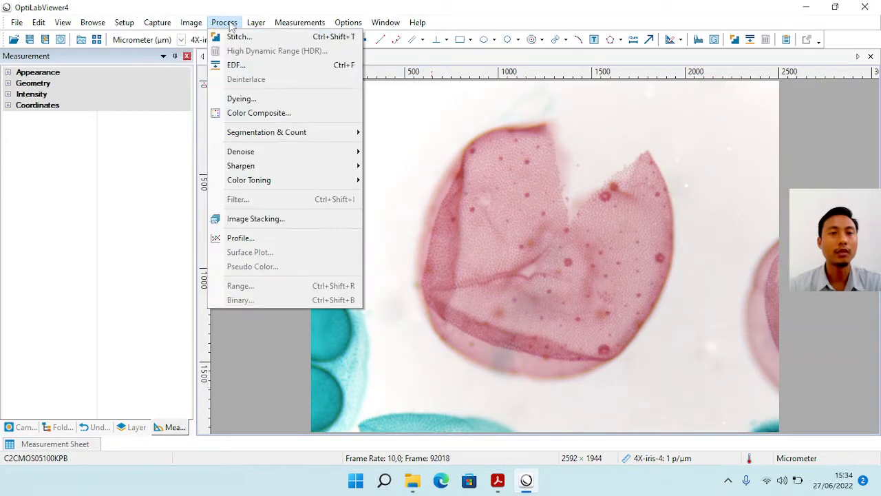
left_click(234, 35)
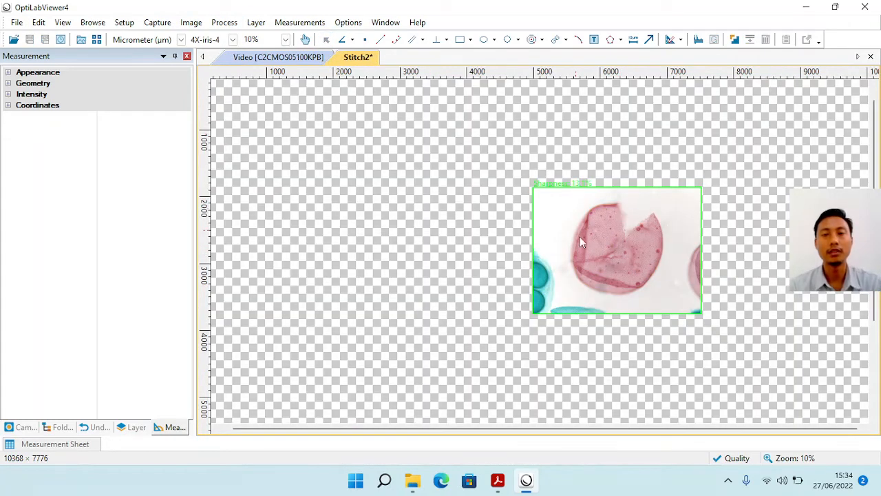
Arrange the live video beside the stitch canvas, centre the captured frame in view, and widen the stitch side.
left_click(297, 58)
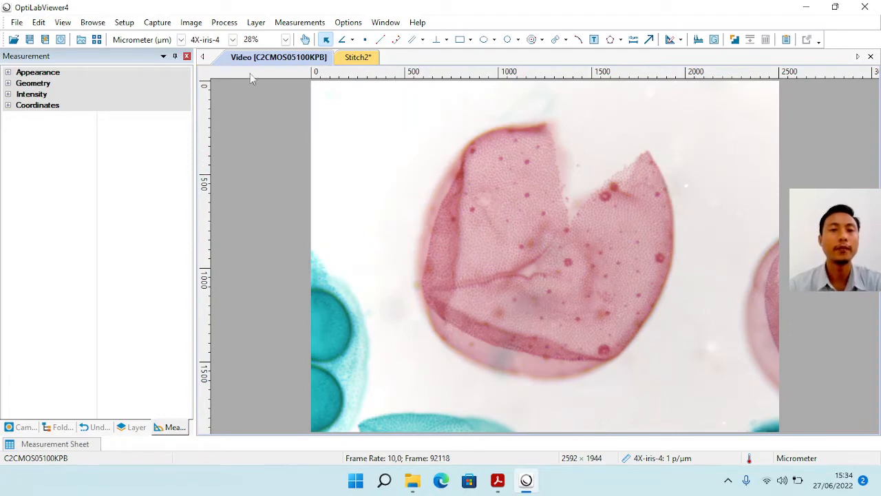
left_click_drag(274, 62, 555, 148)
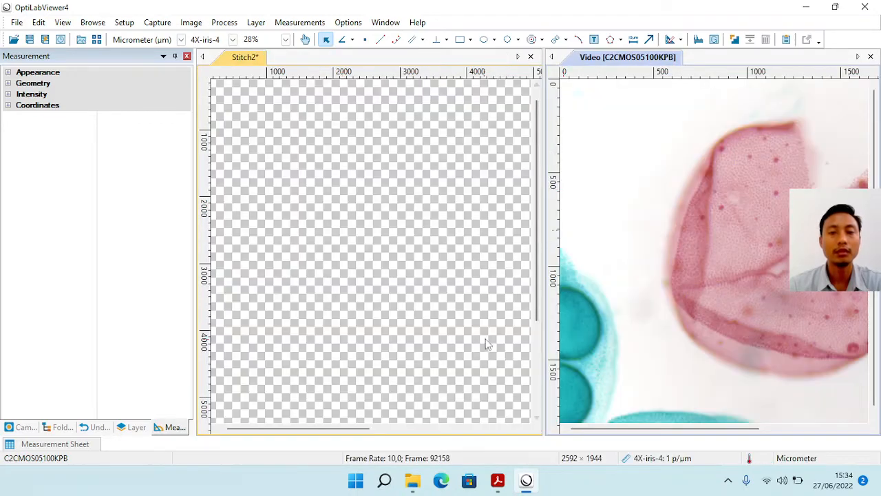
left_click_drag(347, 432, 436, 435)
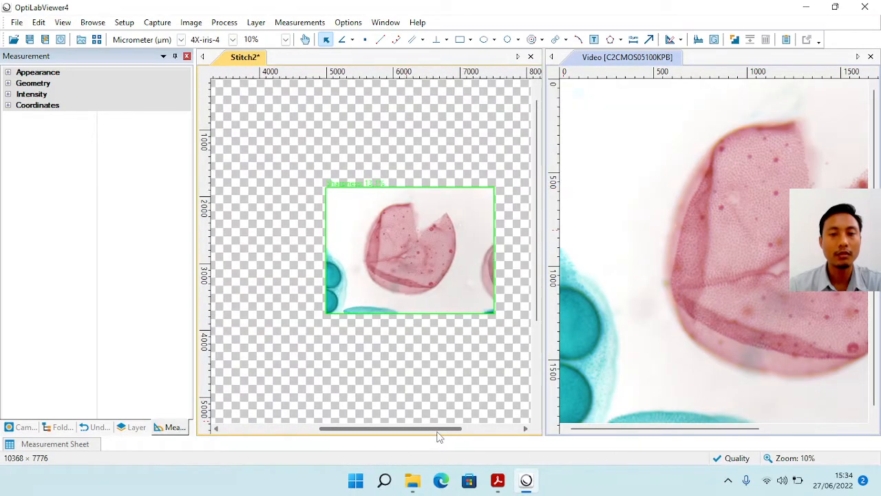
left_click_drag(541, 185, 573, 184)
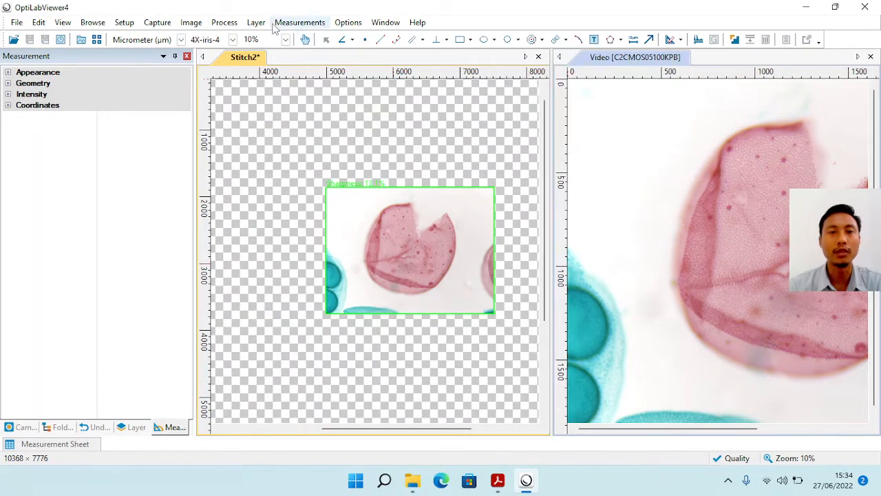
left_click(597, 81)
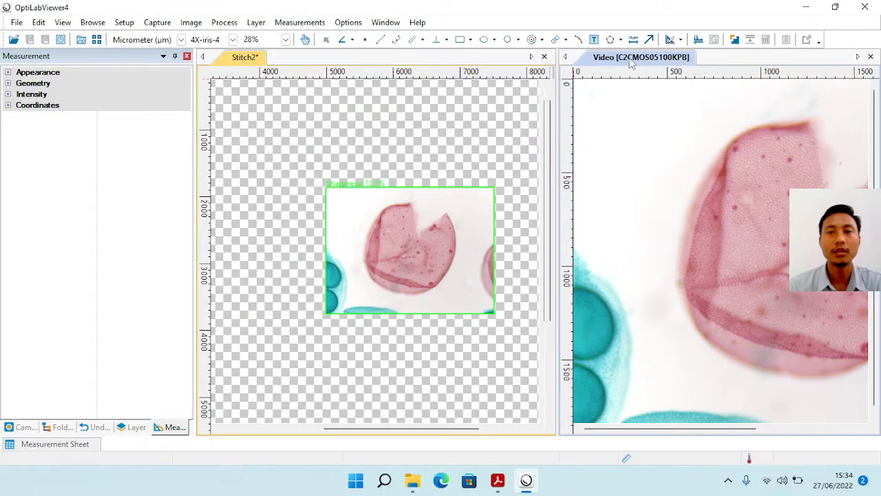
Fit the whole live video frame into its narrower window beside the stitch canvas.
left_click(224, 22)
left_click(224, 22)
left_click(299, 22)
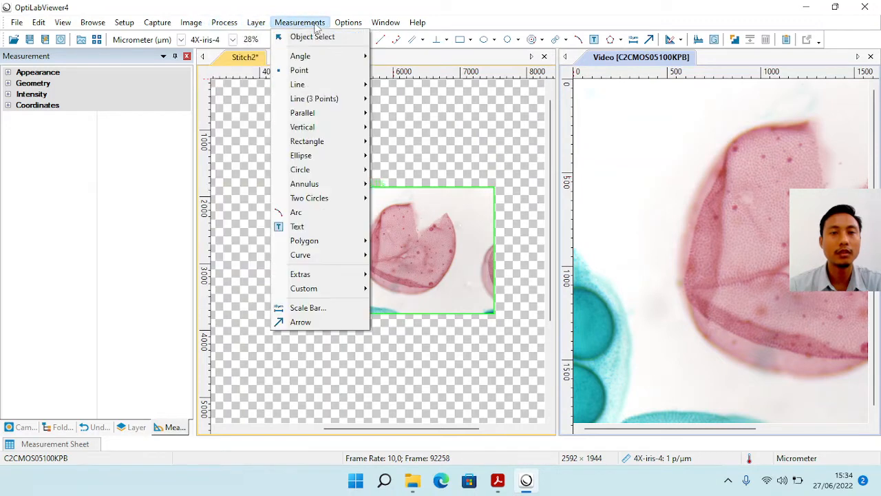
left_click(285, 24)
left_click(285, 40)
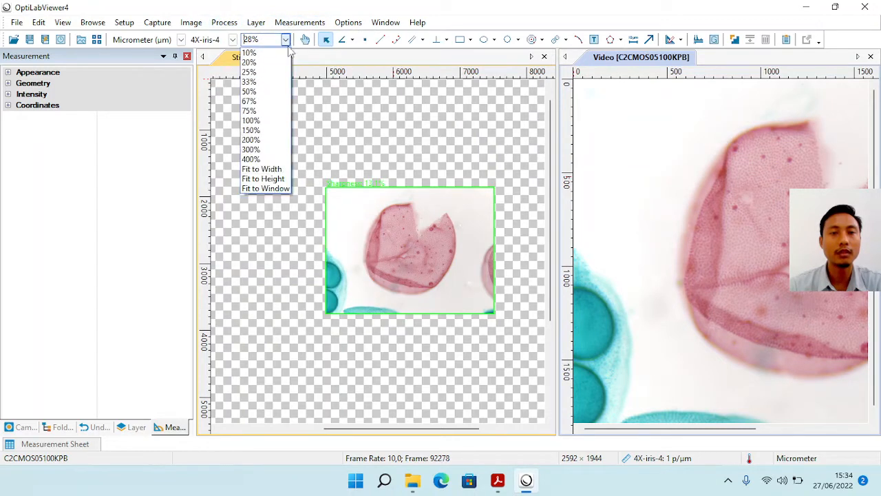
left_click(274, 190)
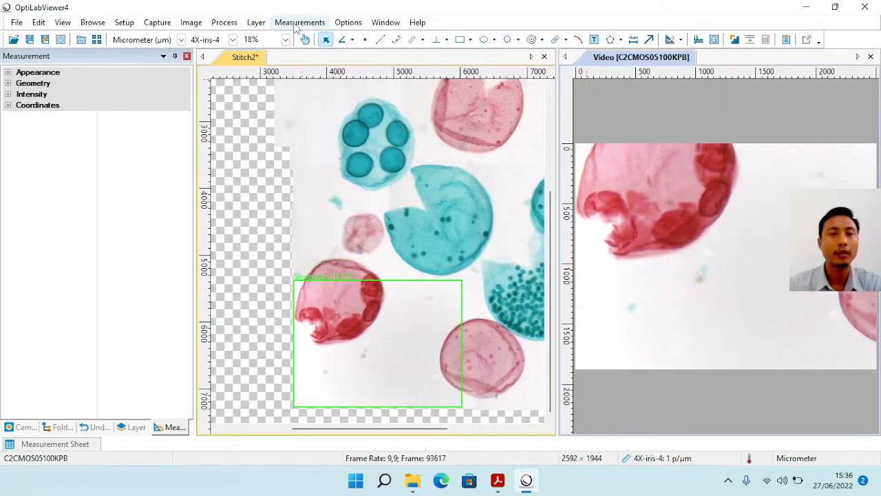
left_click(285, 39)
left_click(265, 189)
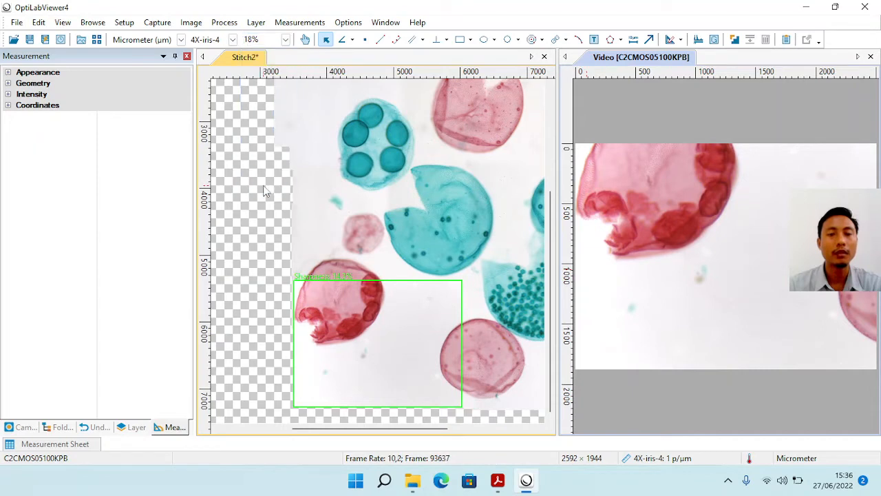
left_click(285, 40)
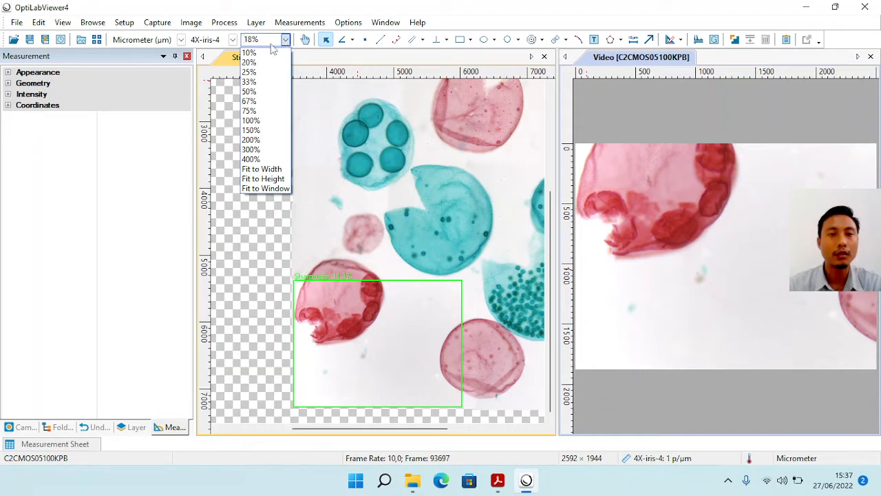
left_click(261, 53)
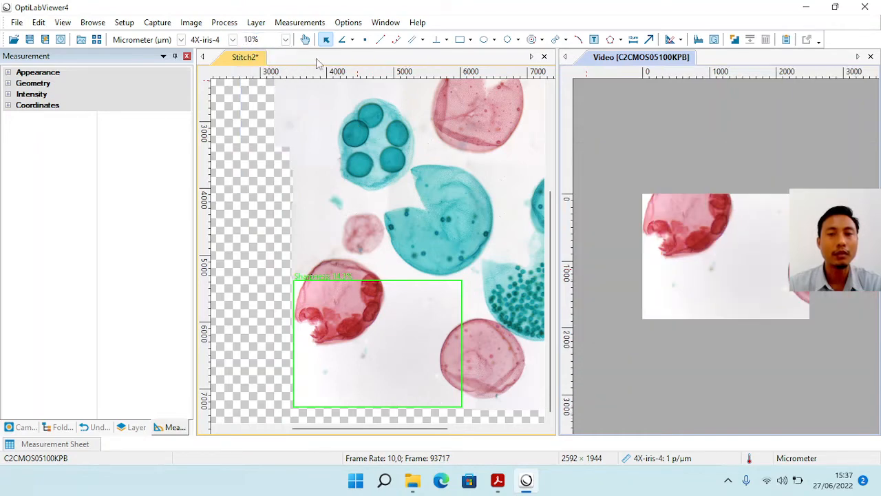
Fit the whole stitch canvas and the whole live video frame to their side-by-side windows.
left_click(248, 59)
left_click(287, 42)
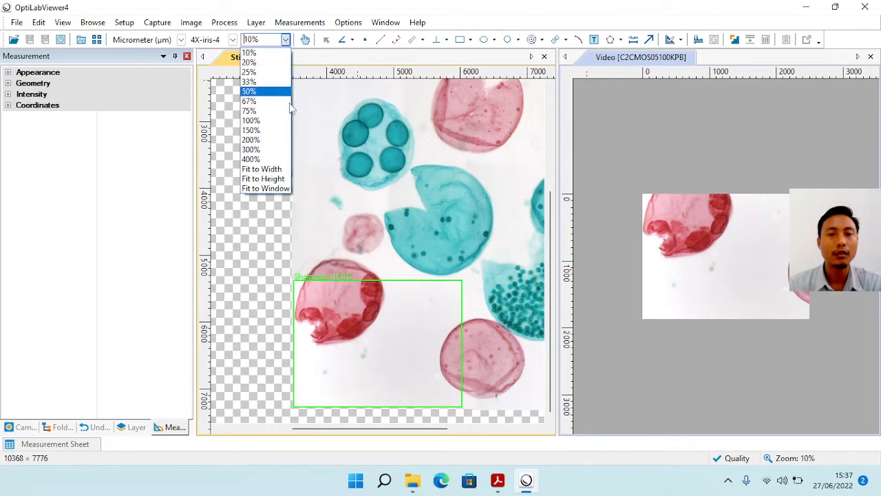
left_click(273, 189)
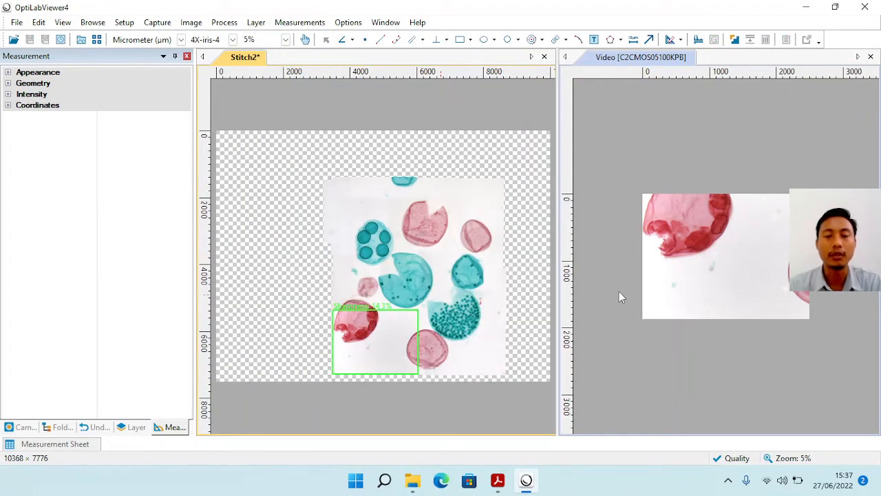
left_click(662, 59)
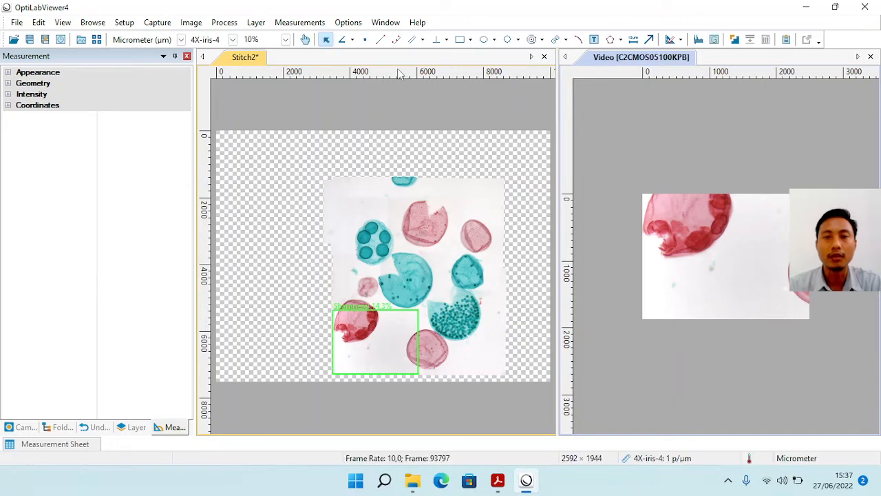
left_click(286, 39)
left_click(273, 190)
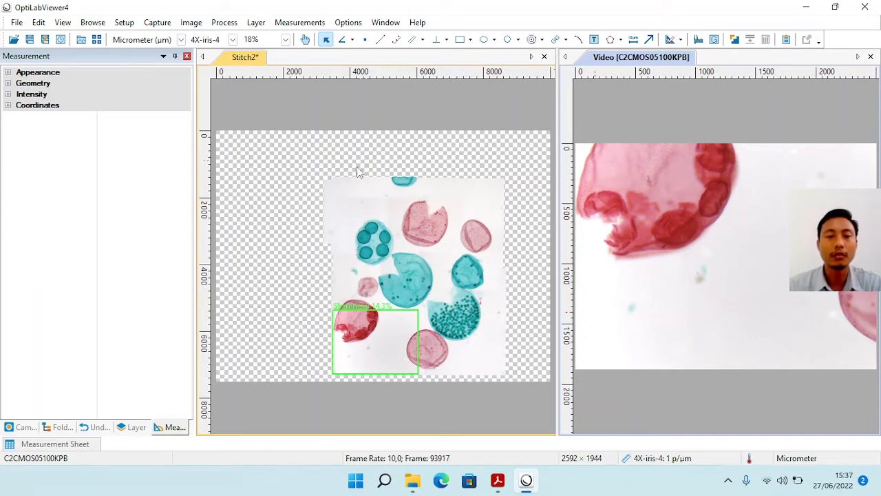
Set both the live video and the stitch canvas to 100% zoom for a detail comparison.
left_click(286, 40)
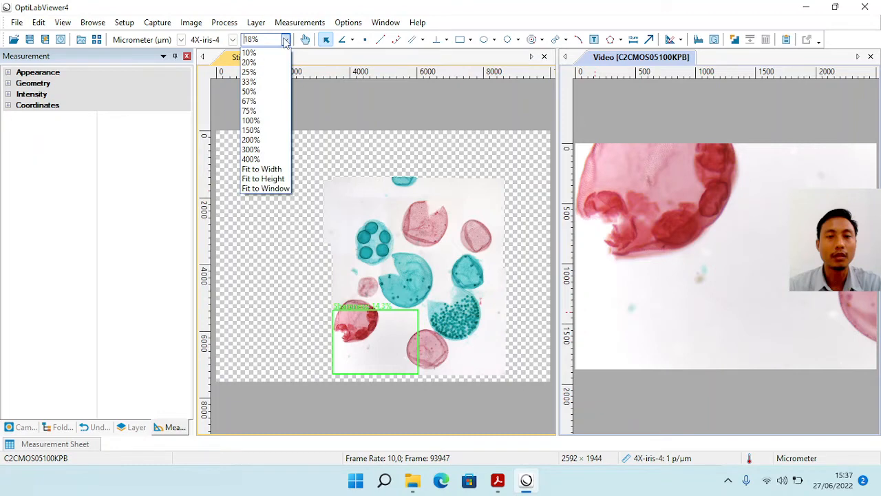
left_click(285, 129)
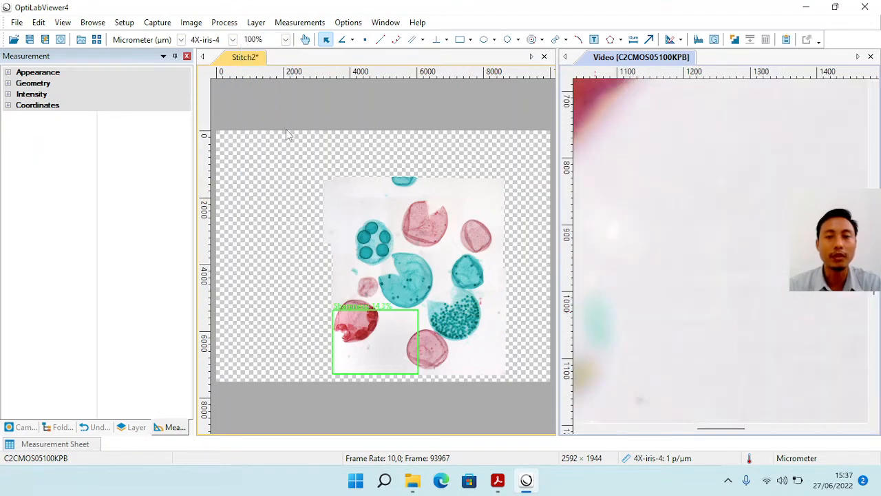
left_click(241, 58)
left_click(286, 39)
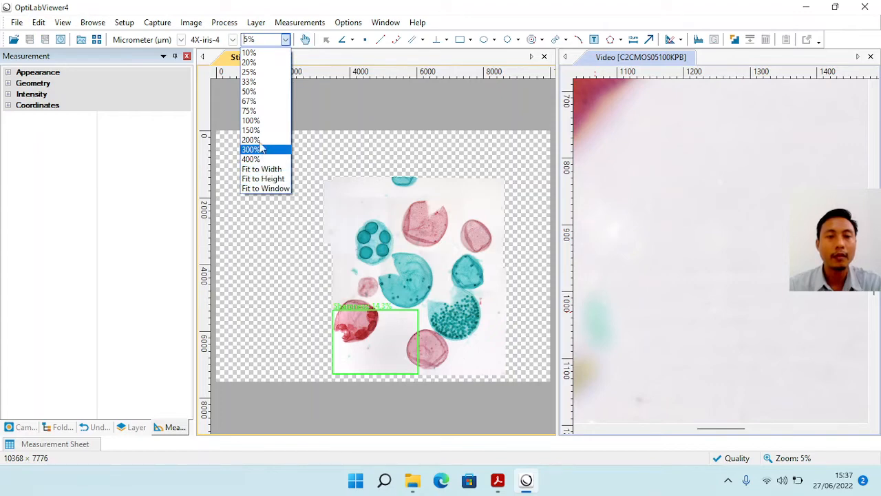
left_click(254, 121)
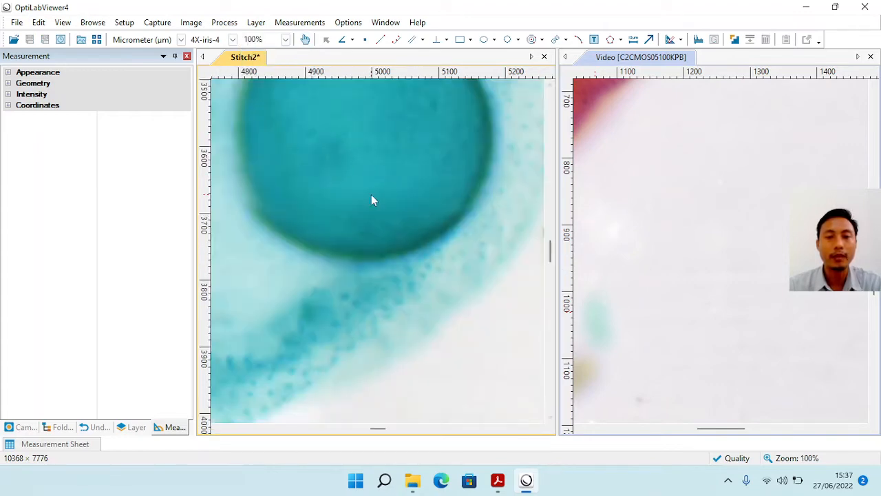
Compare the dark red cells along the notched specimen's edge in the stitch canvas and the live video.
left_click_drag(552, 255, 530, 327)
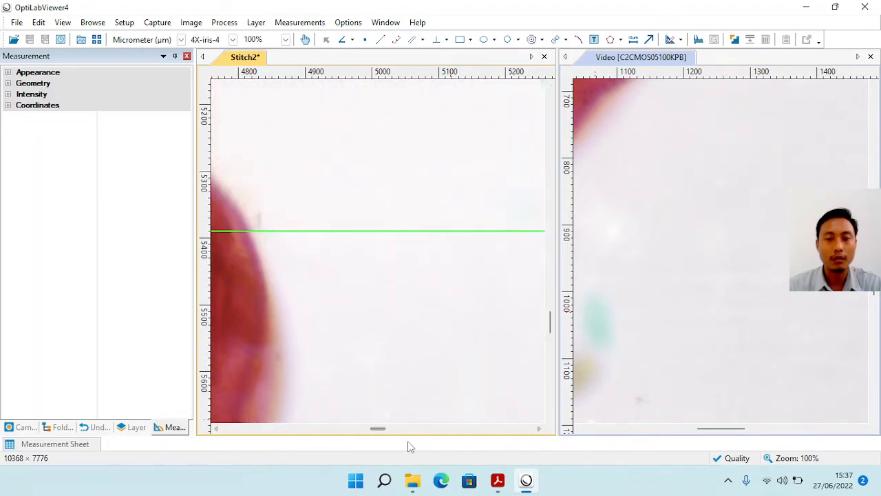
mouse_move(383, 433)
left_mouse_down()
mouse_move(351, 431)
mouse_move(367, 438)
left_mouse_up()
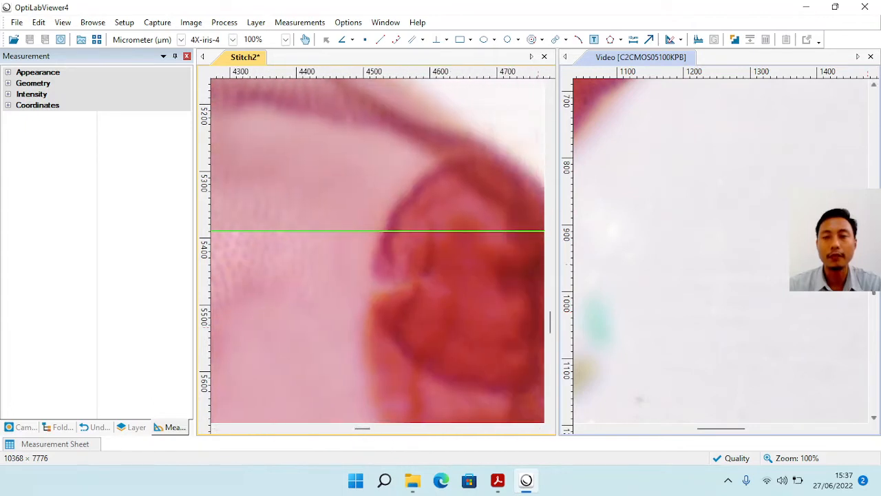
left_click_drag(873, 262, 873, 122)
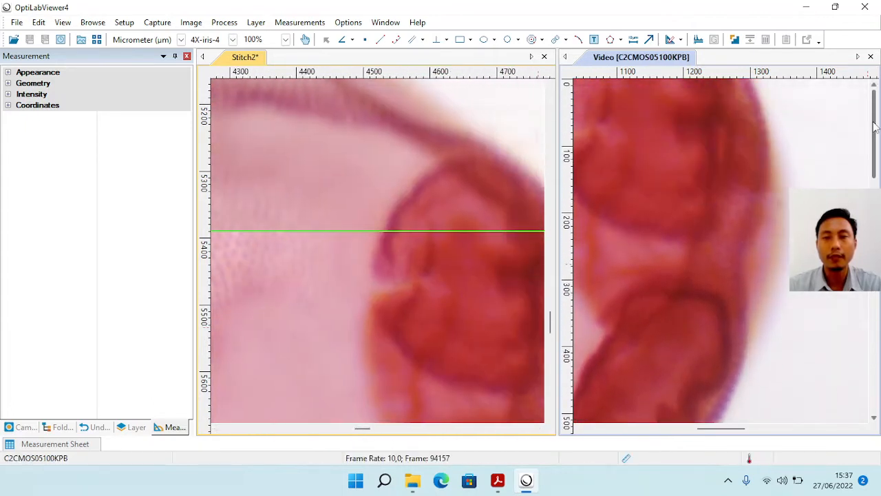
mouse_move(727, 430)
left_mouse_down()
mouse_move(703, 430)
mouse_move(725, 431)
left_mouse_up()
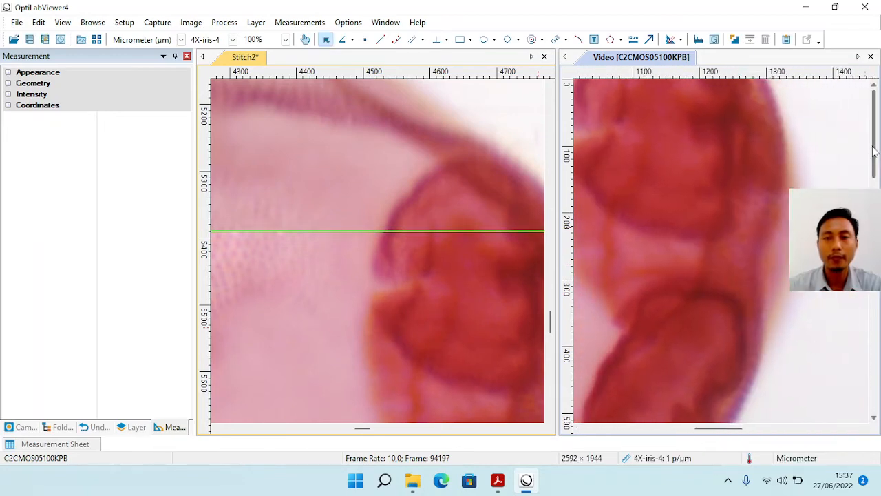
left_click_drag(874, 146, 873, 179)
left_click_drag(551, 316, 553, 339)
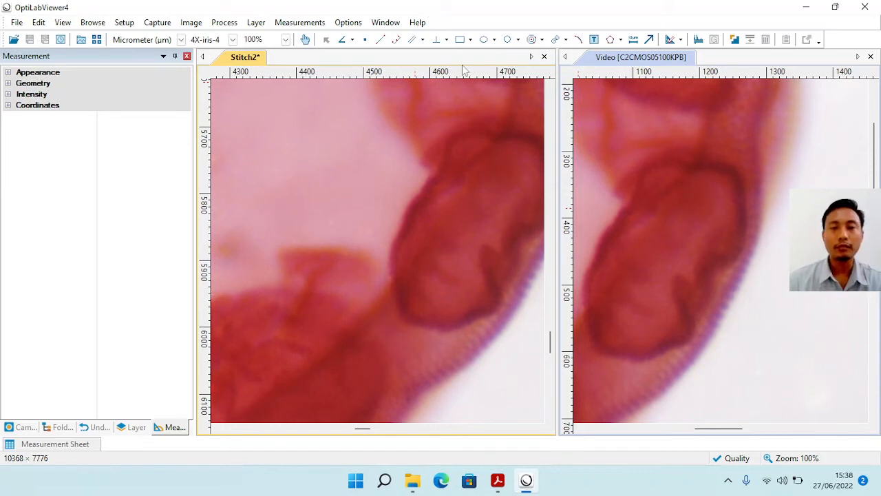
Return the stitch canvas and the live video from 100% zoom to a full view fitted to each window.
left_click(284, 39)
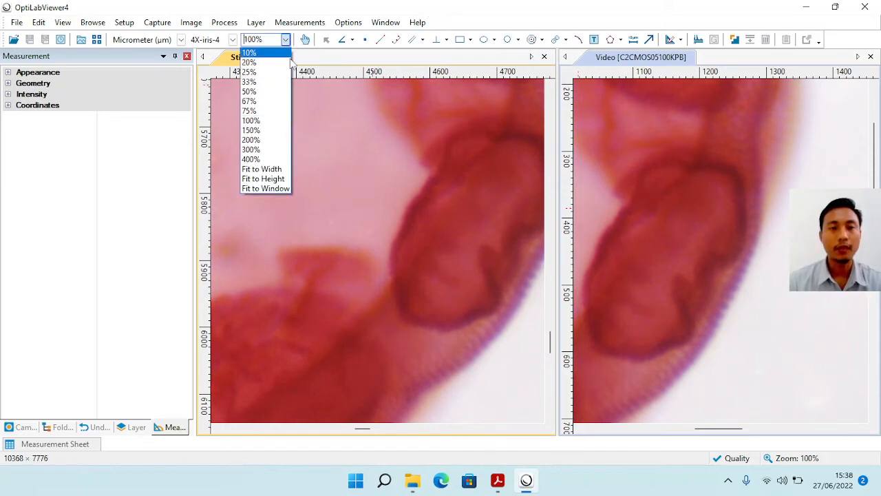
left_click(268, 189)
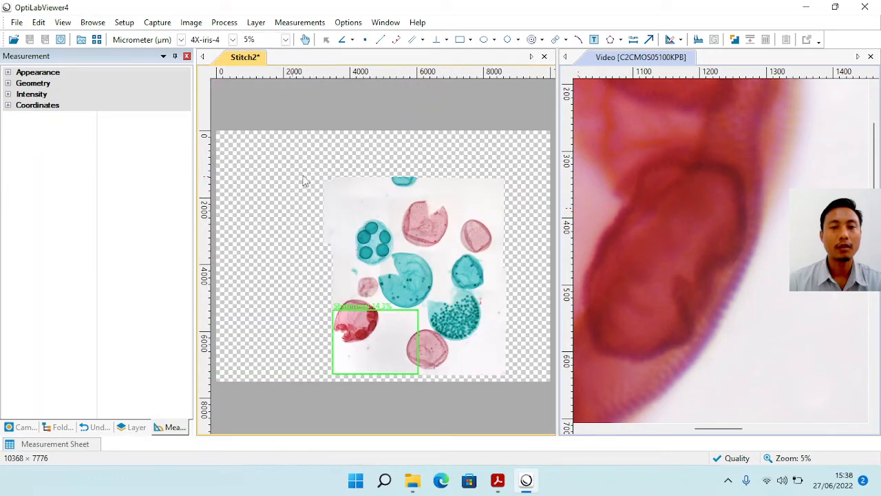
left_click(285, 39)
left_click(251, 52)
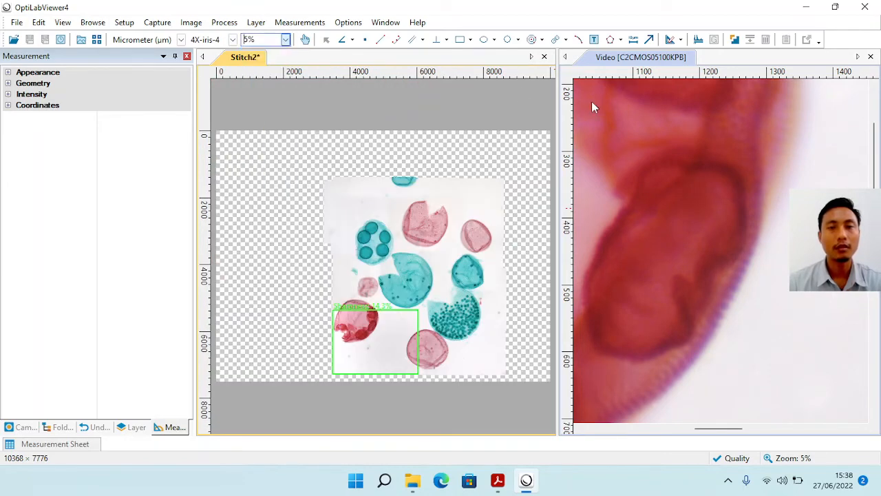
left_click(604, 62)
left_click(285, 39)
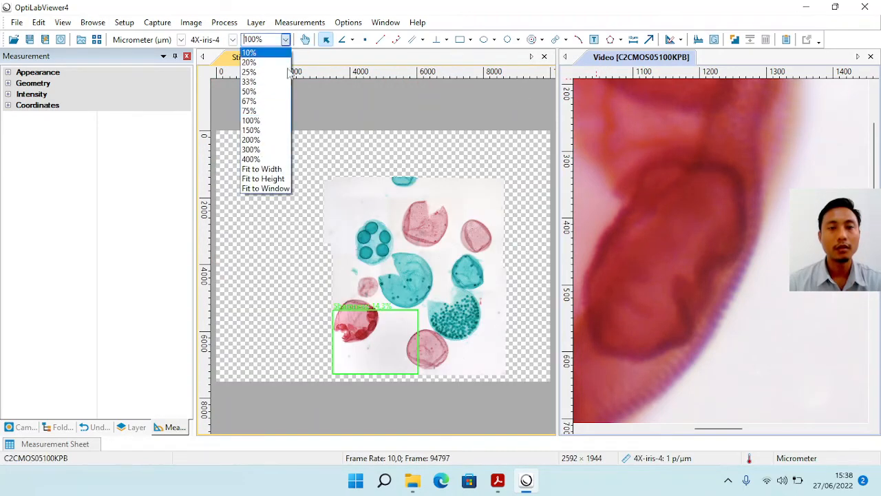
left_click(266, 188)
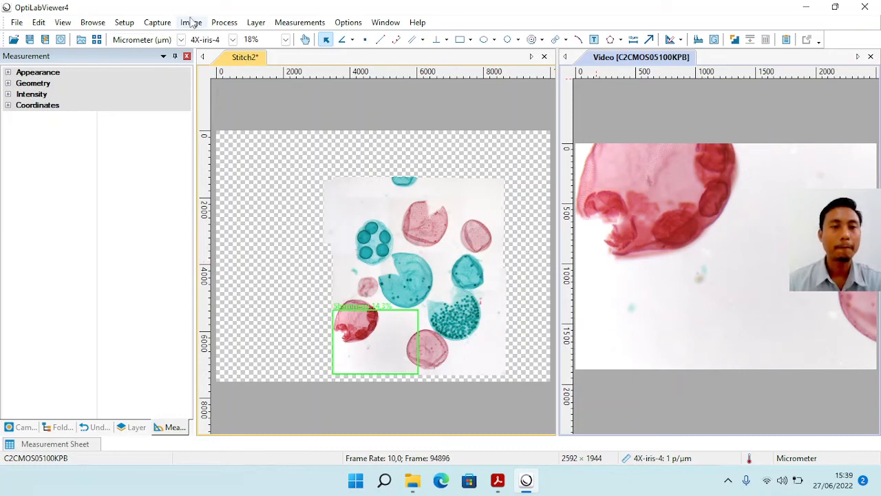
End the running stitch of the live video and dismiss the save dialog.
left_click(224, 22)
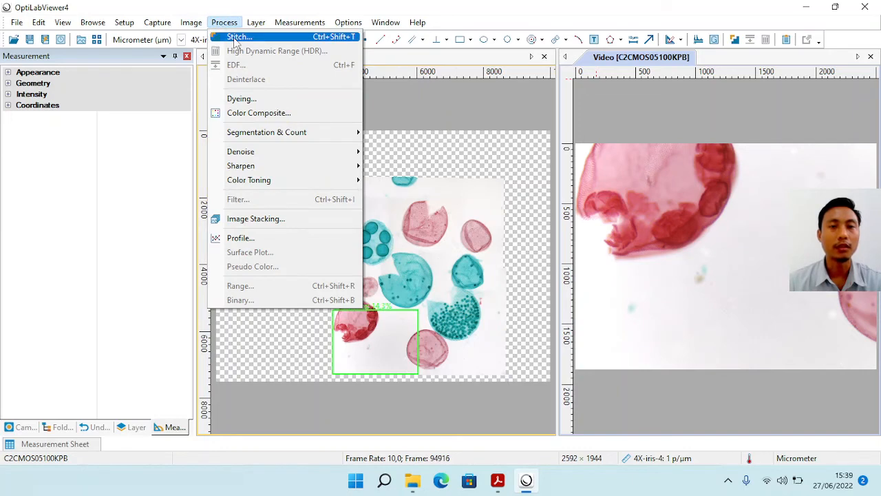
left_click(236, 37)
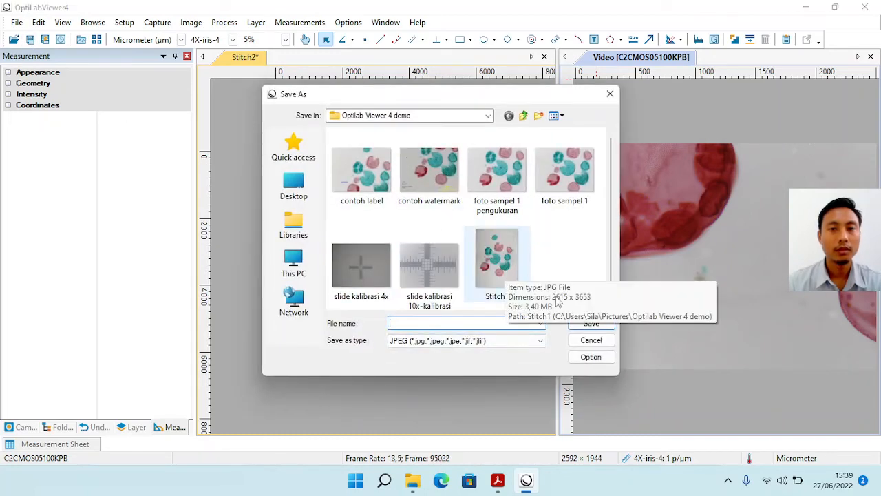
left_click(592, 341)
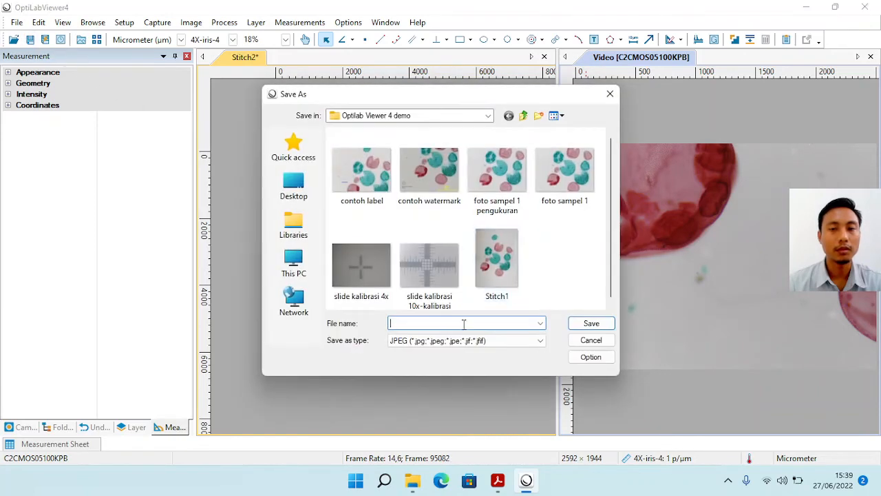
Save the active live video frame as a JPEG named Stitch2 in the Optilab Viewer 4 demo folder.
left_click(497, 262)
double_click(406, 323)
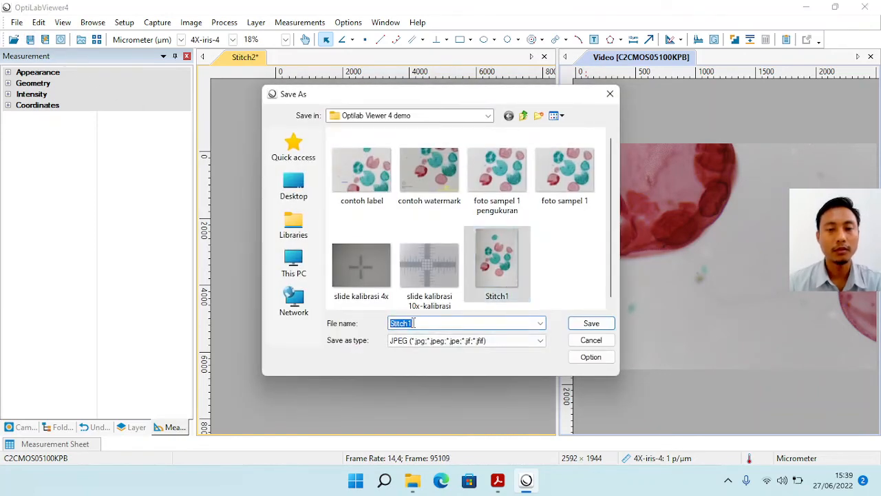
left_click(411, 321)
key("BackSpace")
type("2")
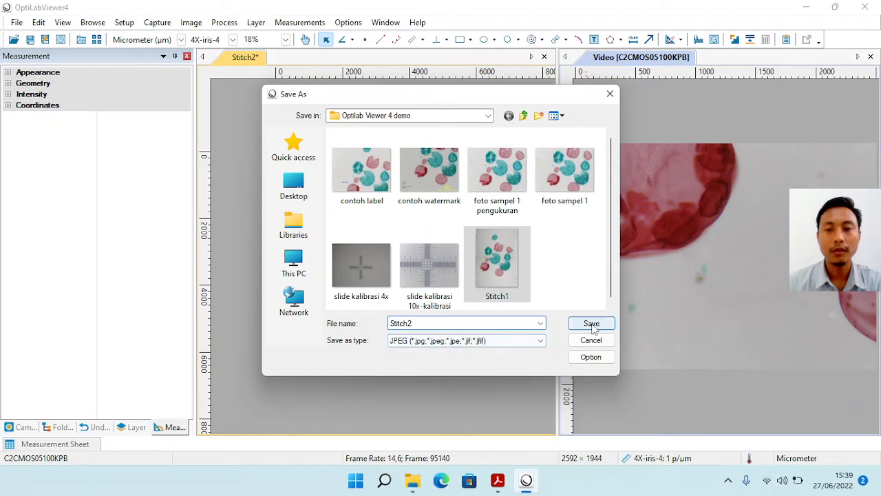
left_click(591, 323)
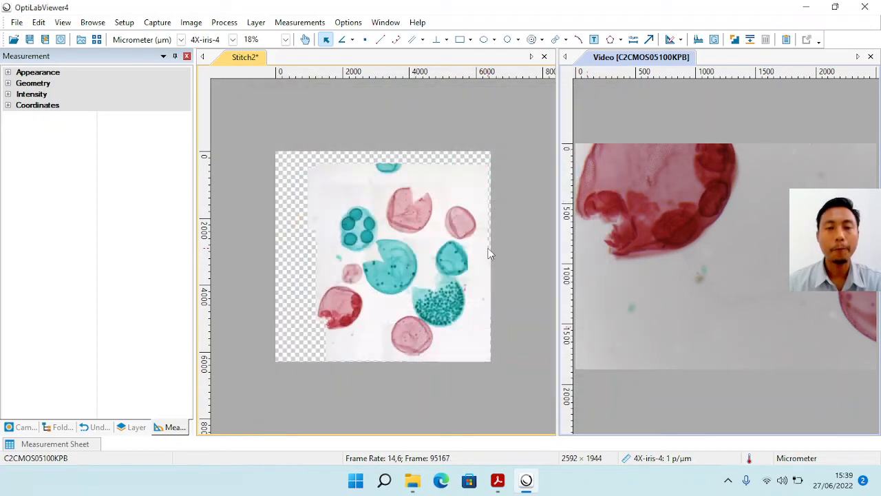
Save the finished stitched image as the JPEG Stitch2, replacing the existing file of that name.
left_click(251, 62)
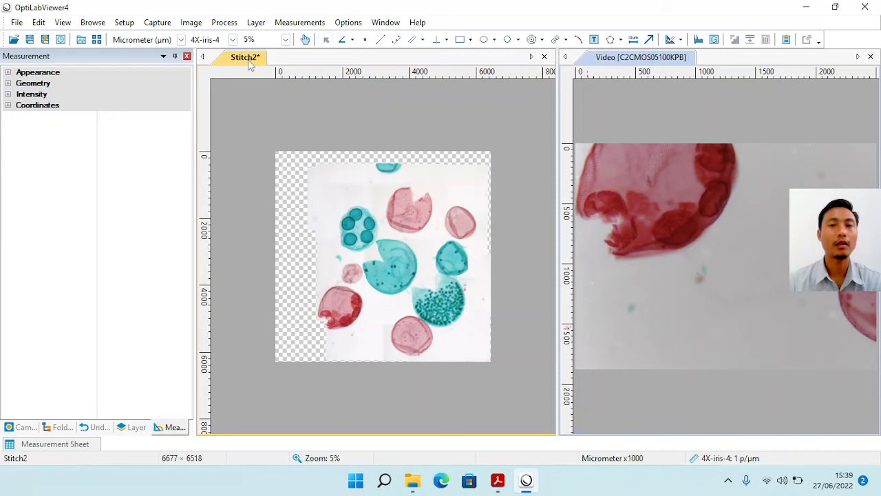
right_click(250, 62)
left_click(245, 66)
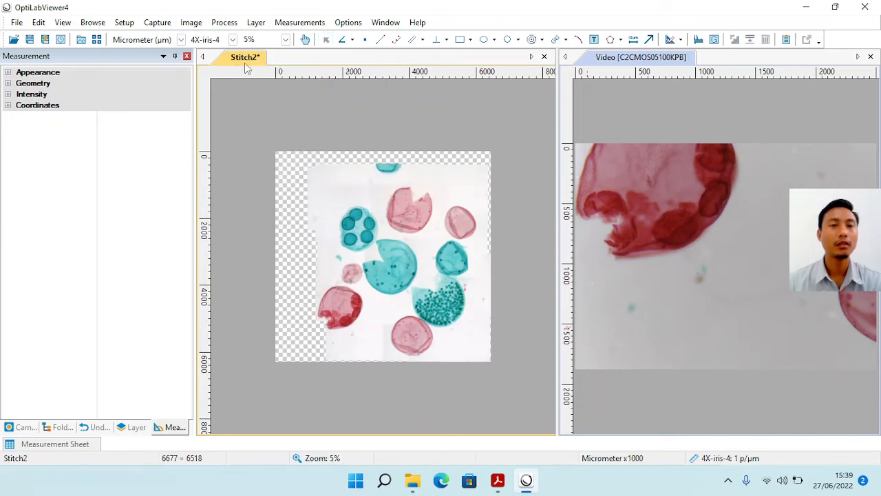
left_click(30, 40)
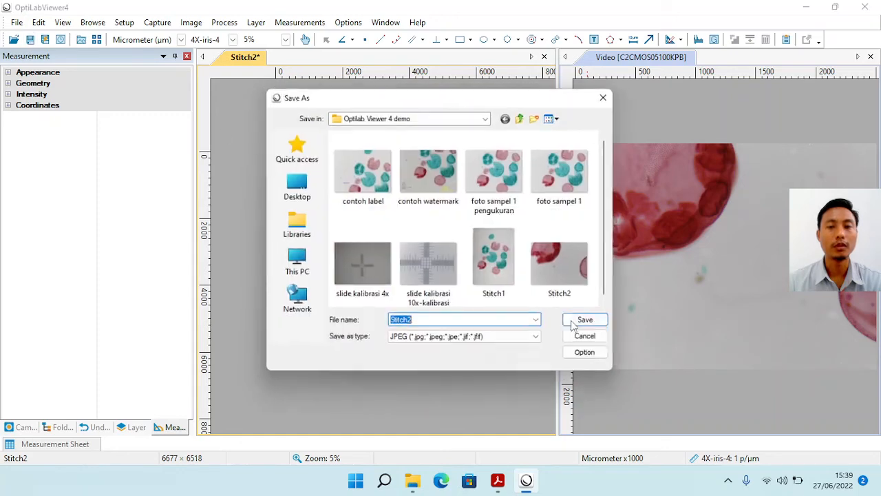
left_click(585, 322)
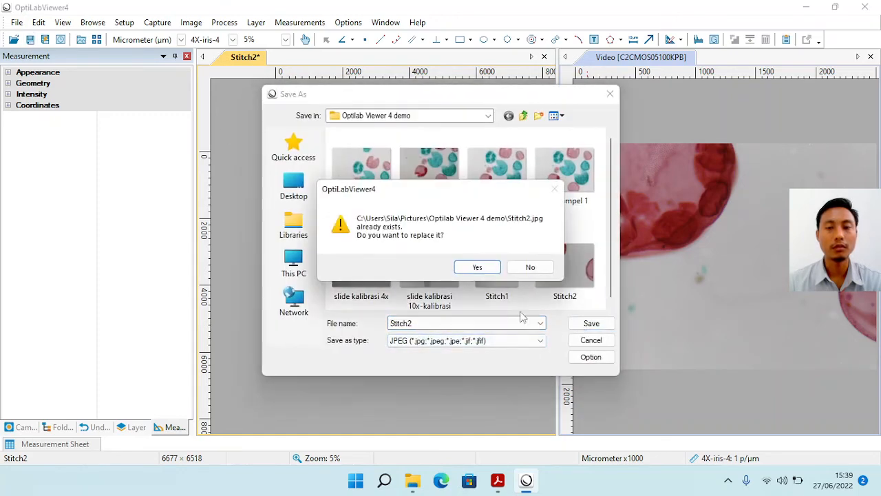
left_click(478, 267)
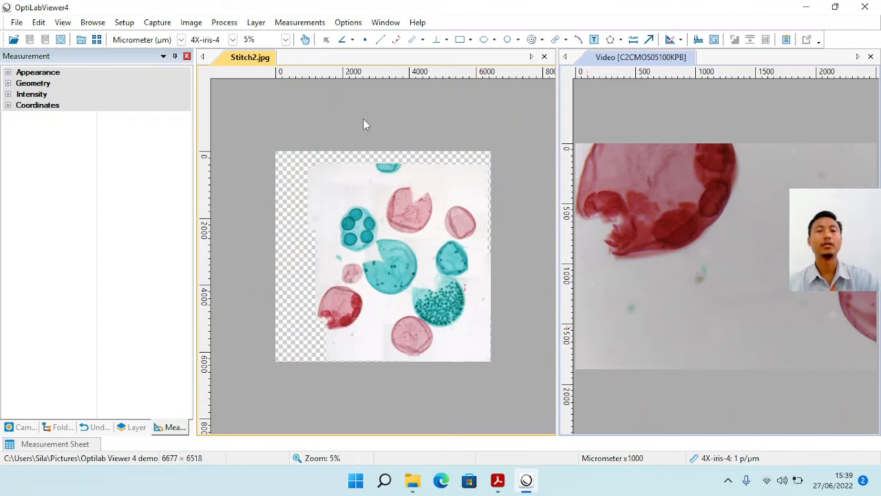
View the saved stitched image at 100% zoom, merge the live video into its window group, and bring the stitched image to the front.
left_click(285, 39)
left_click(268, 120)
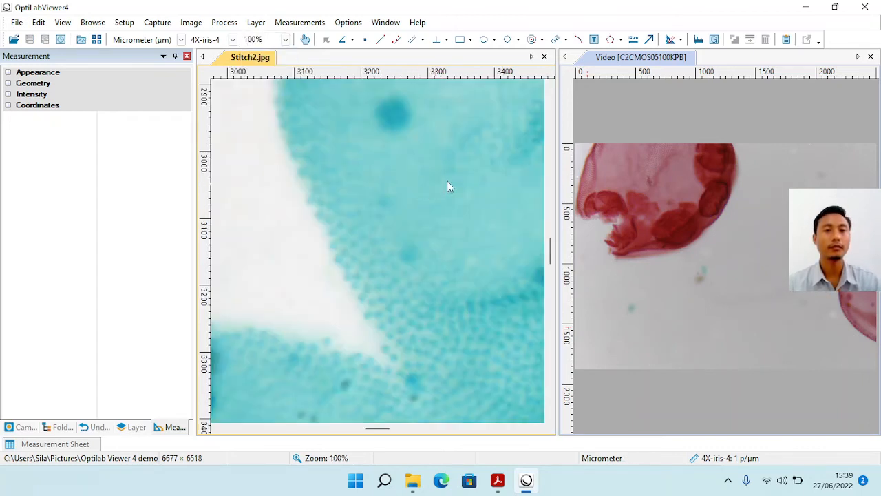
left_click_drag(636, 58, 322, 65)
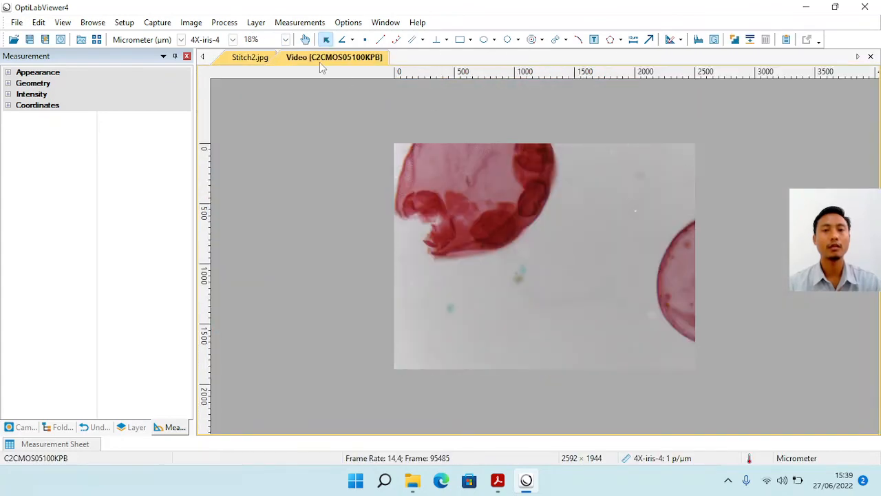
left_click(241, 60)
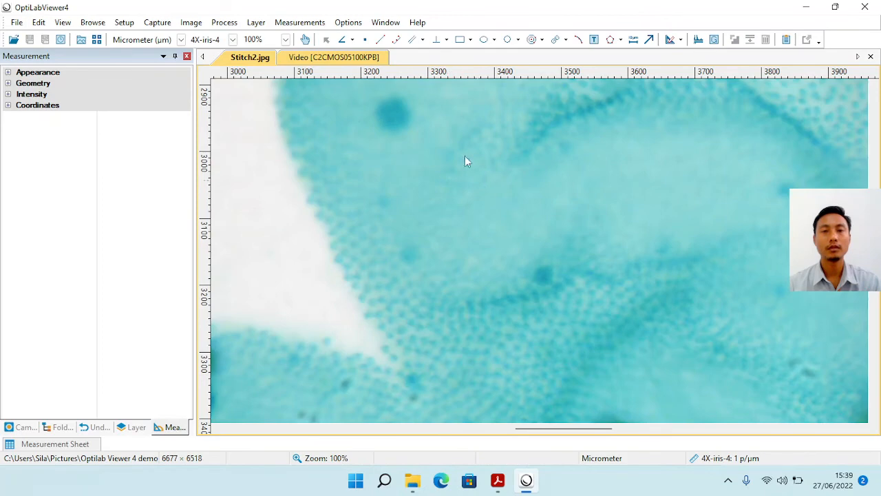
Inspect the stitched image, set the live video's zoom to 100%, and examine the red specimen in the video with the Track tool.
scroll(722, 325, "up", 10)
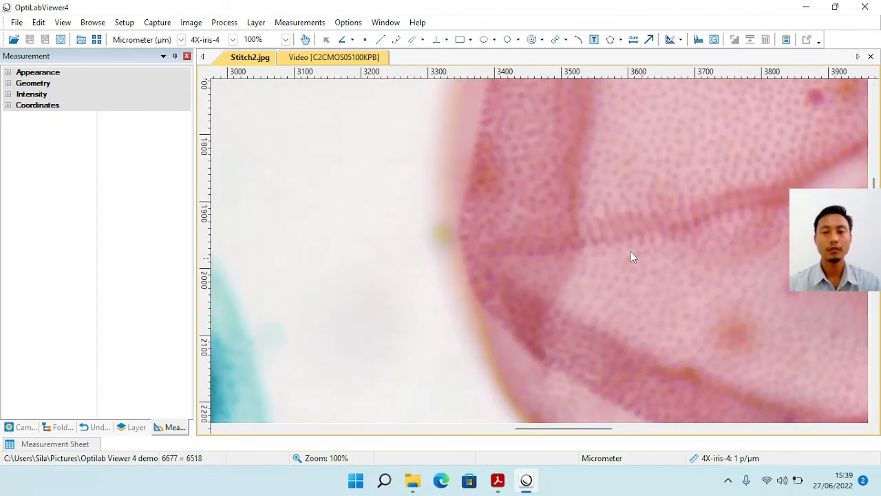
scroll(671, 273, "up", 6)
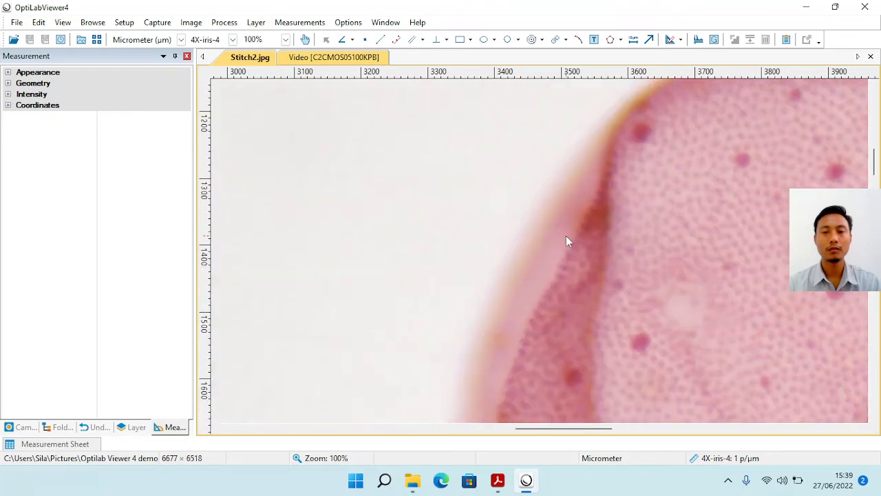
left_click(316, 59)
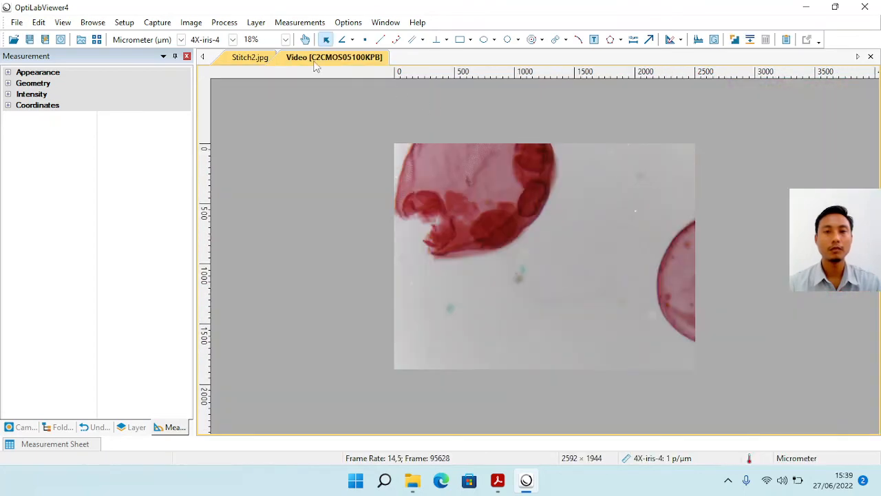
left_click(285, 39)
left_click(265, 128)
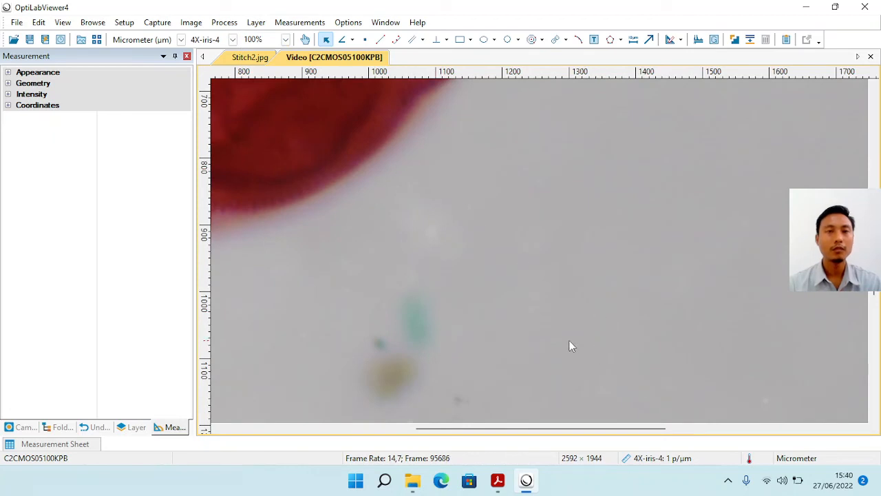
left_click(305, 40)
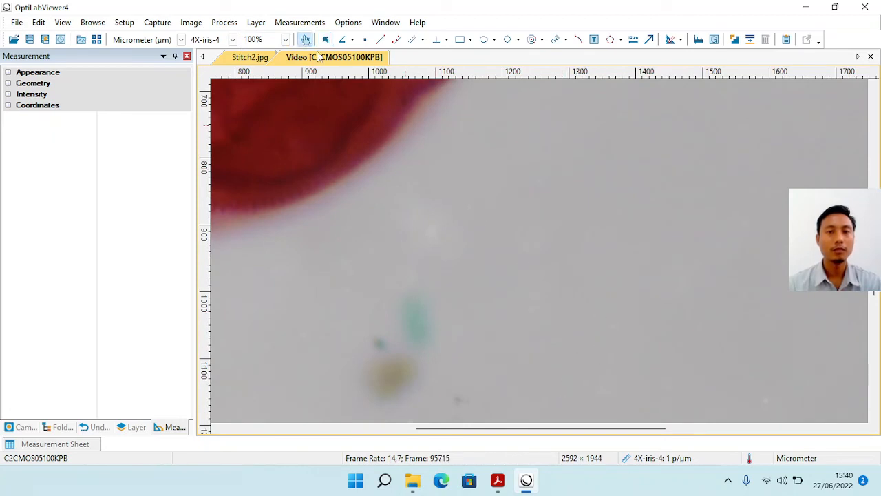
left_click_drag(411, 282, 344, 124)
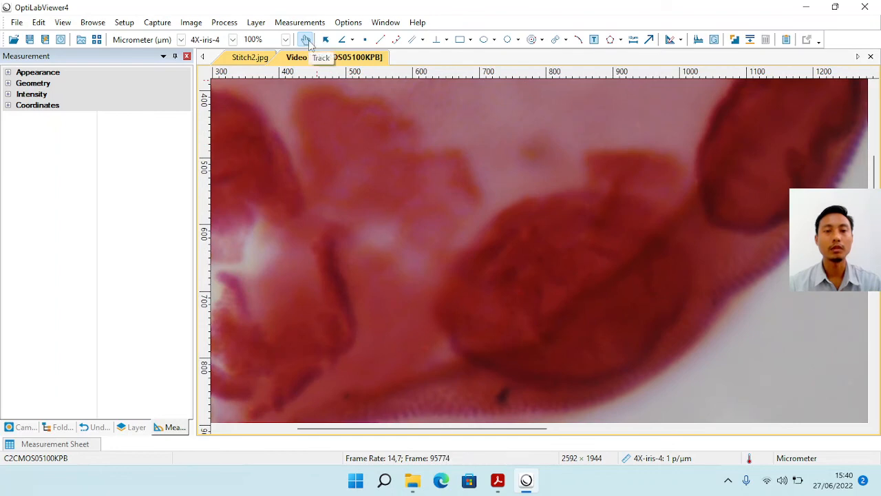
left_click_drag(342, 125, 378, 177)
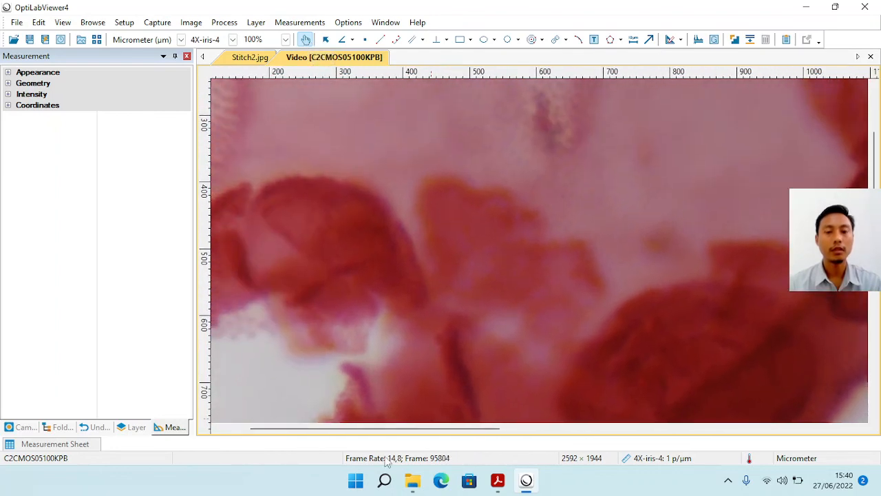
Examine the pink cell tissue in the stitched image and compare its detail with the live video at 100% zoom.
left_click(242, 61)
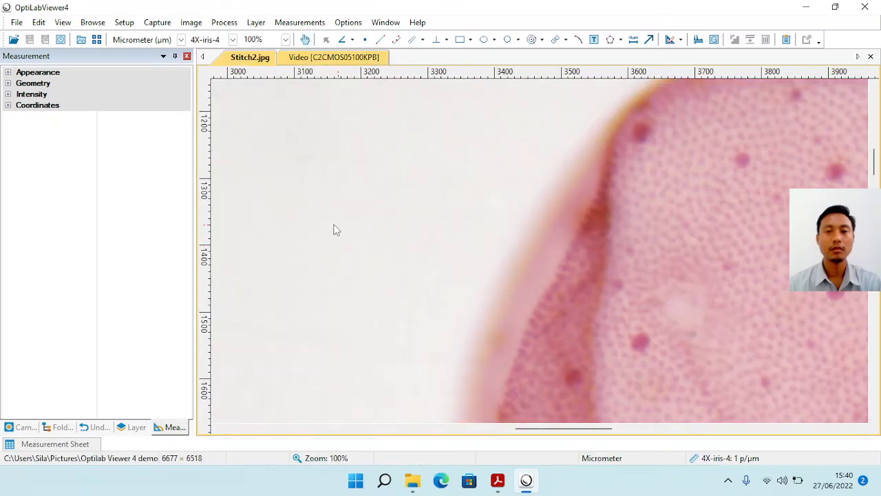
left_click_drag(650, 256, 374, 270)
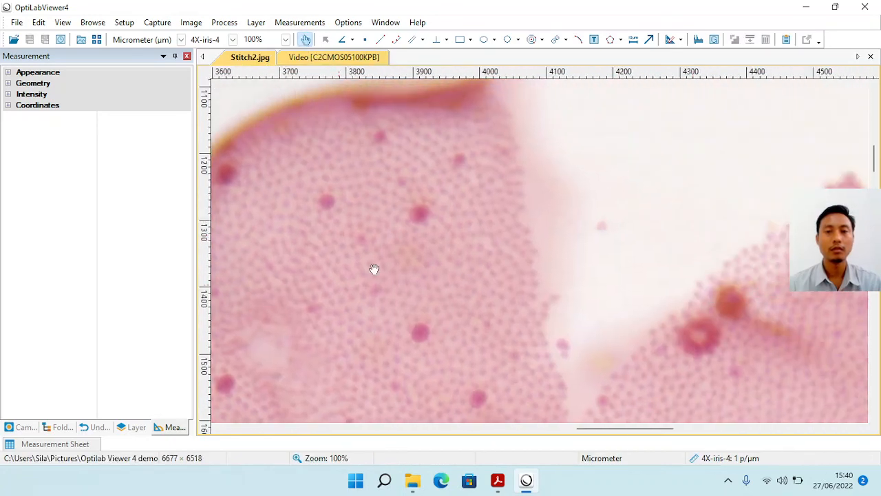
mouse_move(411, 356)
left_mouse_down()
mouse_move(427, 222)
mouse_move(445, 256)
left_mouse_up()
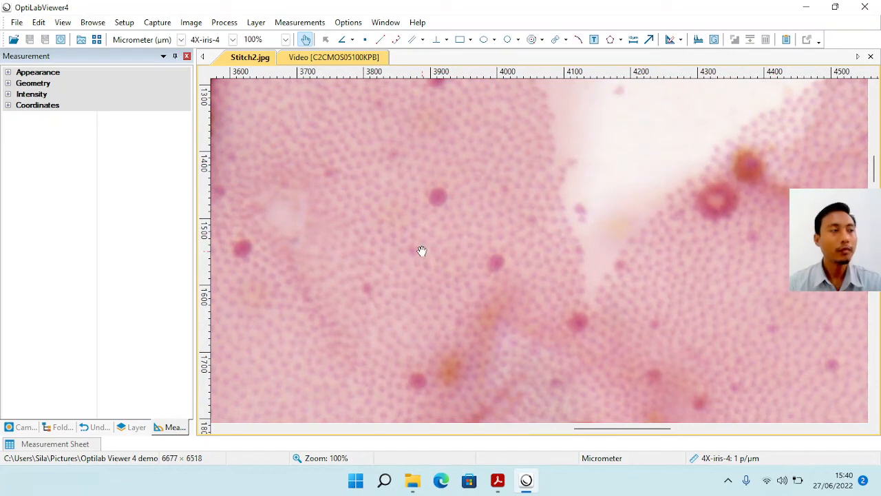
left_click(316, 59)
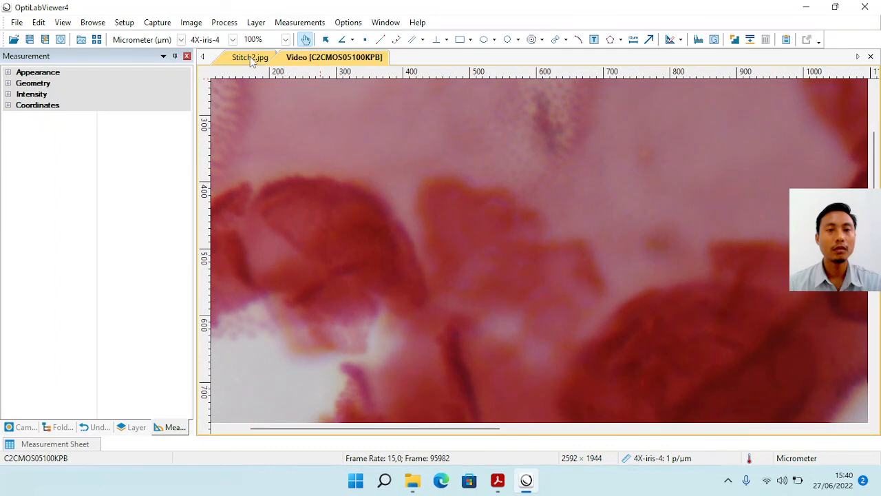
left_click(255, 60)
left_click(334, 61)
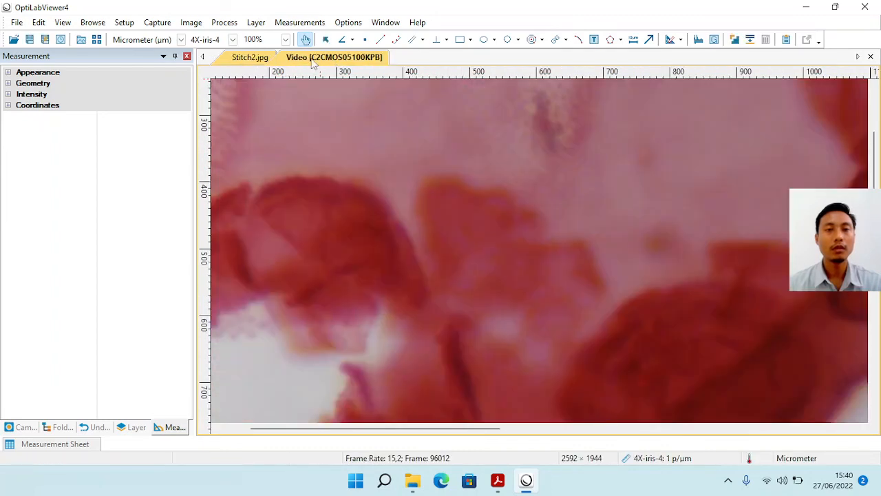
Close the stitched image Stitch2.jpg and fit the whole live video frame to the view.
left_click(254, 60)
right_click(263, 61)
left_click(289, 66)
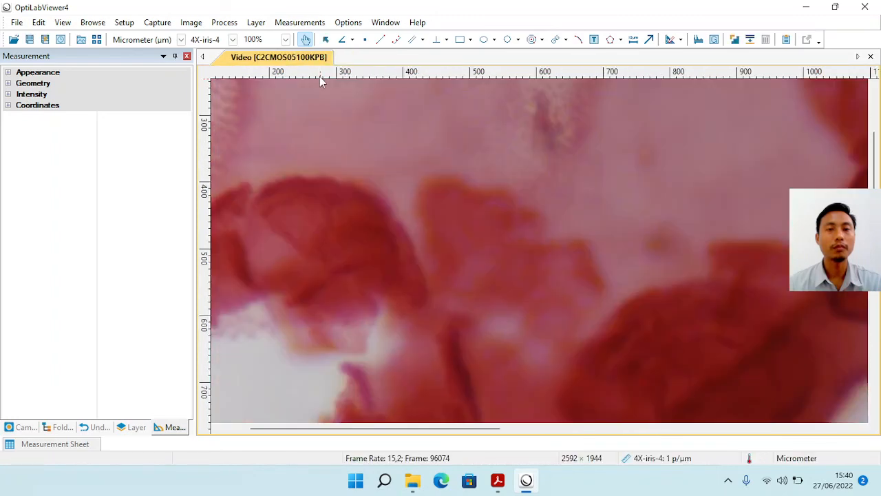
left_click(285, 39)
left_click(263, 188)
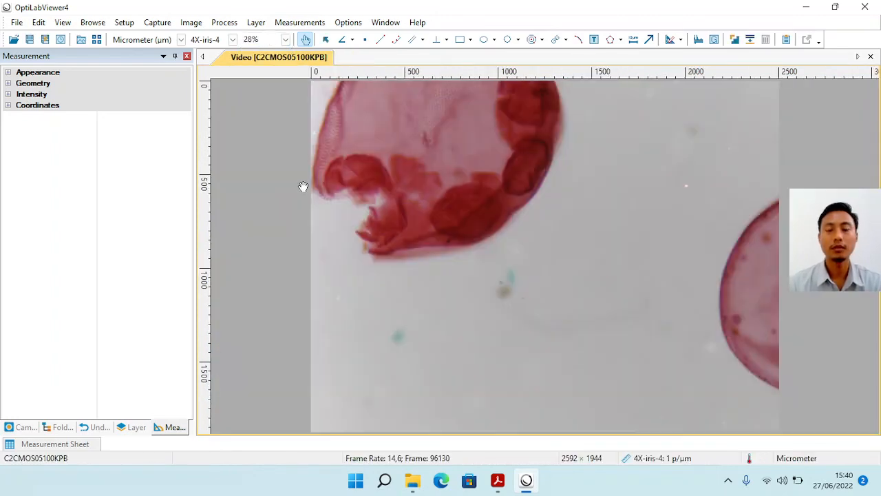